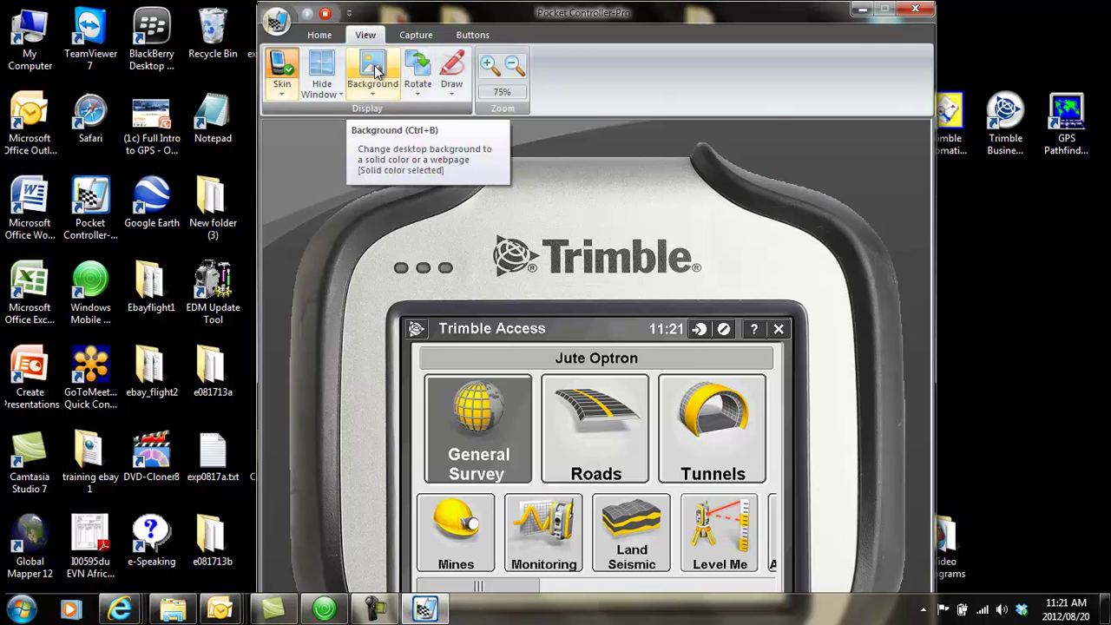
- Hide the controller window so only the device skin shows over a plain white desktop background
left_click(319, 75)
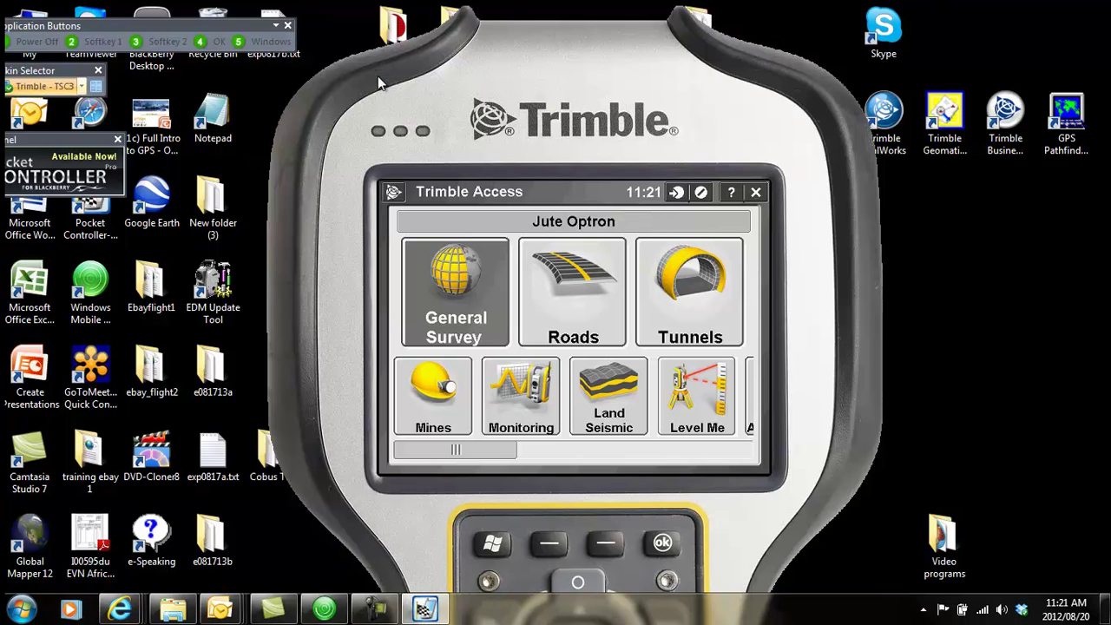
left_click(100, 86)
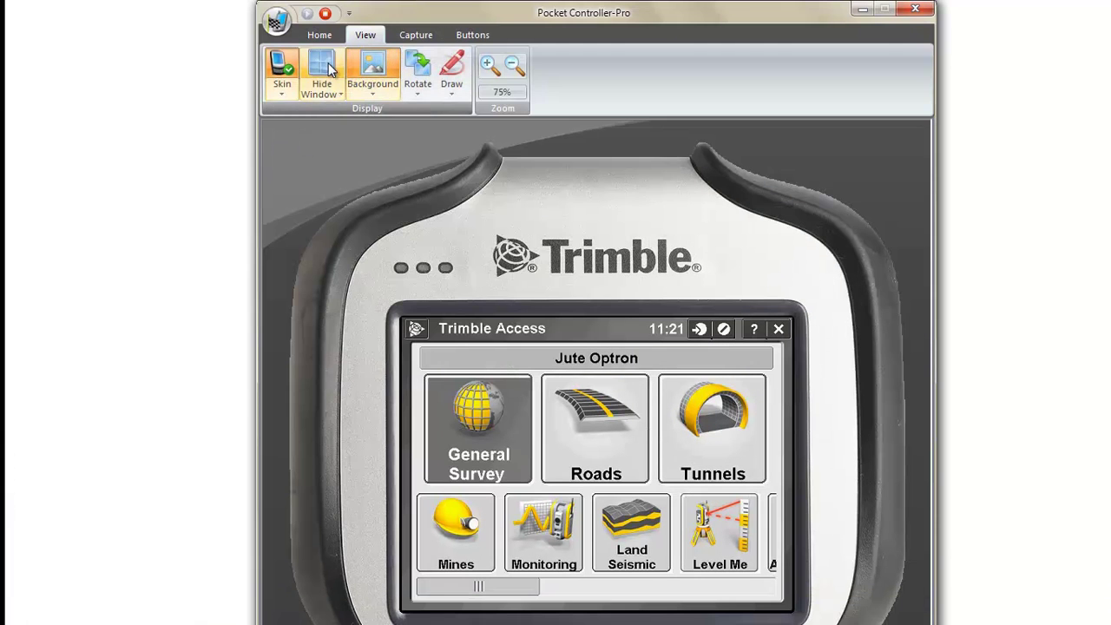
left_click(328, 66)
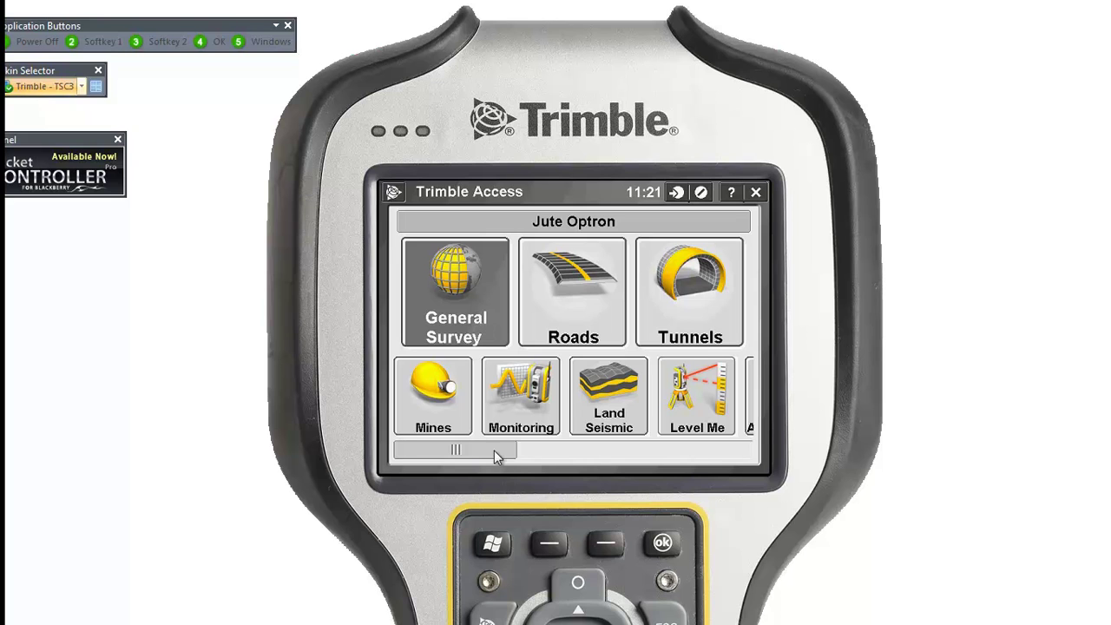
- Open the list of survey styles in the Trimble Access settings
left_click_drag(509, 450, 563, 450)
left_click(576, 390)
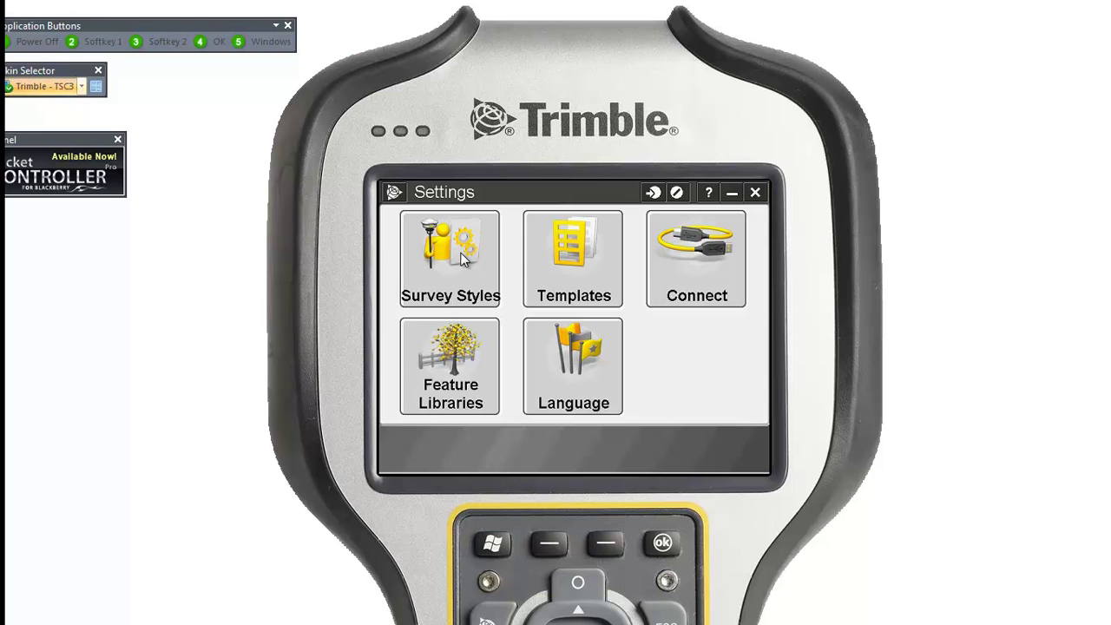
left_click(462, 258)
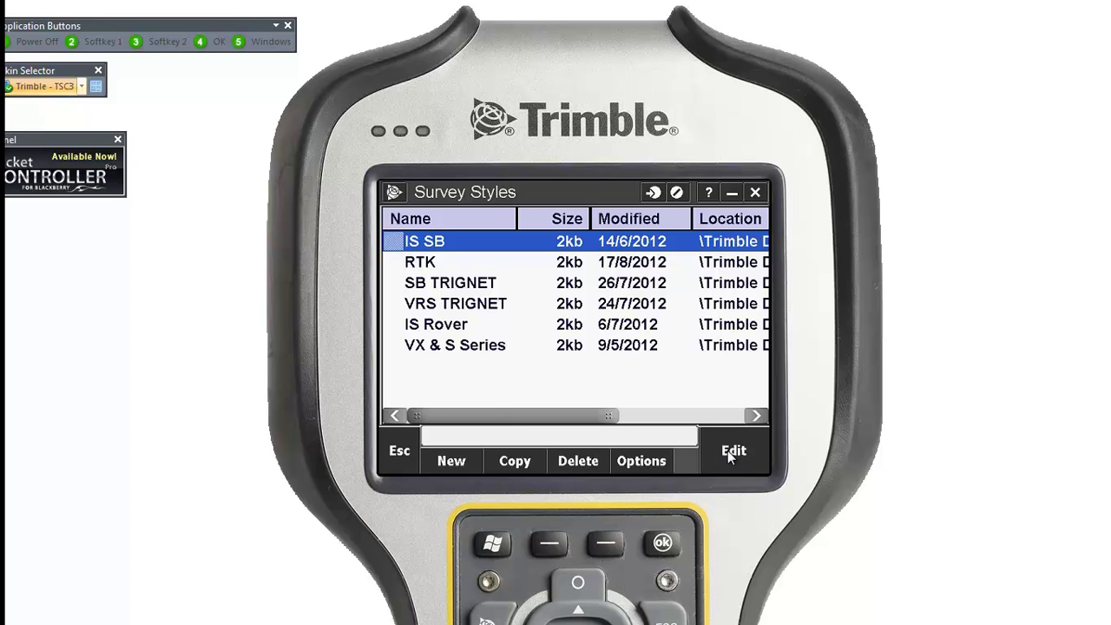
- Create a new survey style named "Post pro" with the style type GNSS
left_click(450, 461)
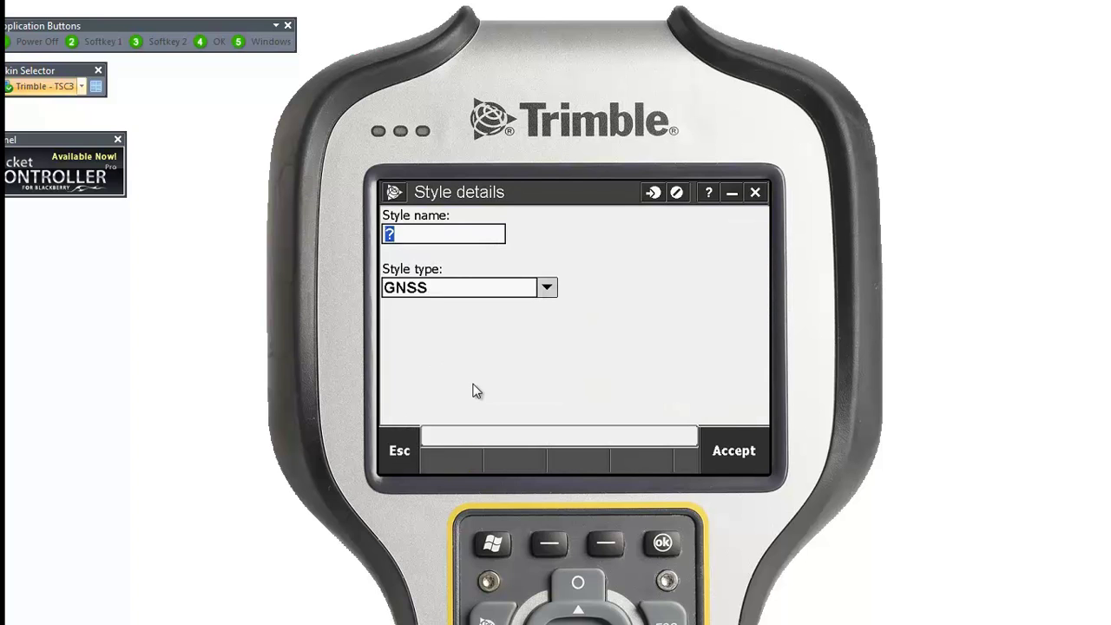
key("Caps_Lock")
type("P")
key("Caps_Lock")
type("o")
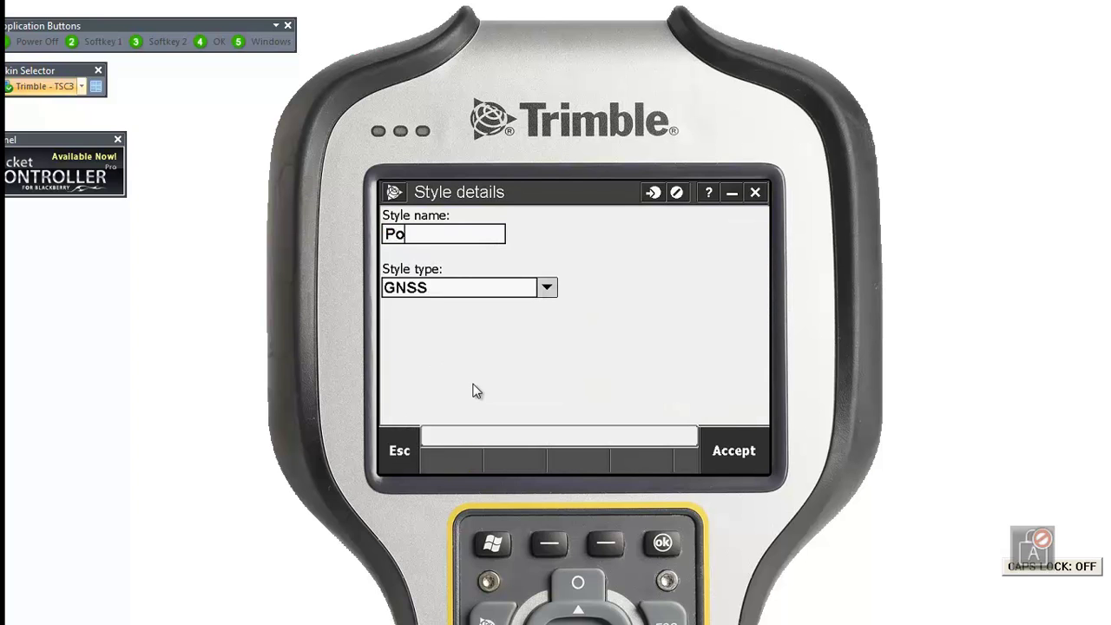
type("st")
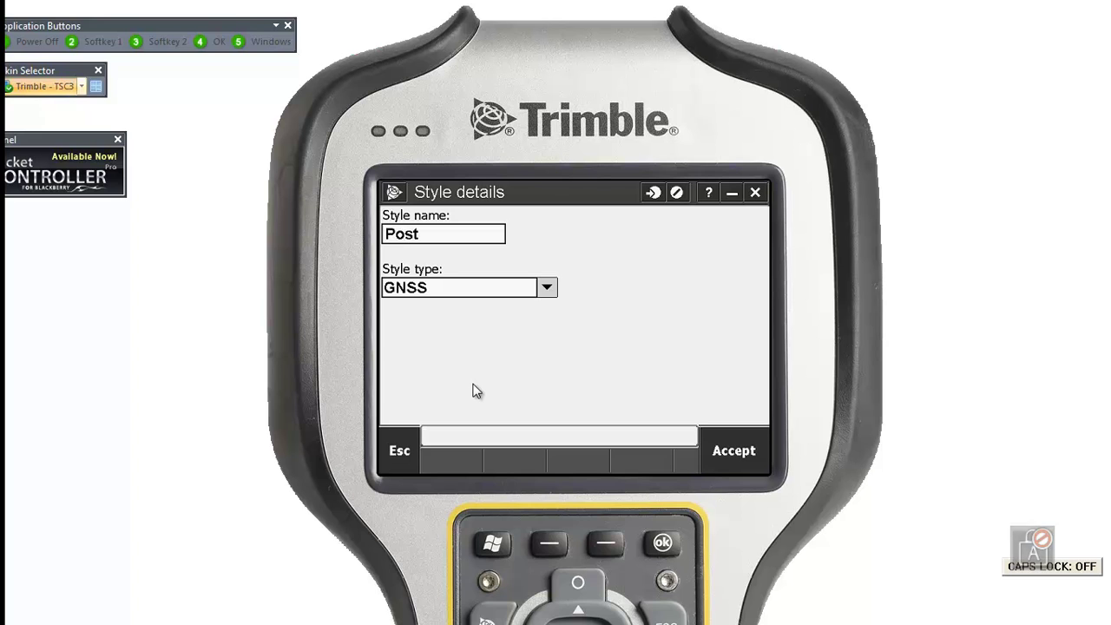
type(" pro")
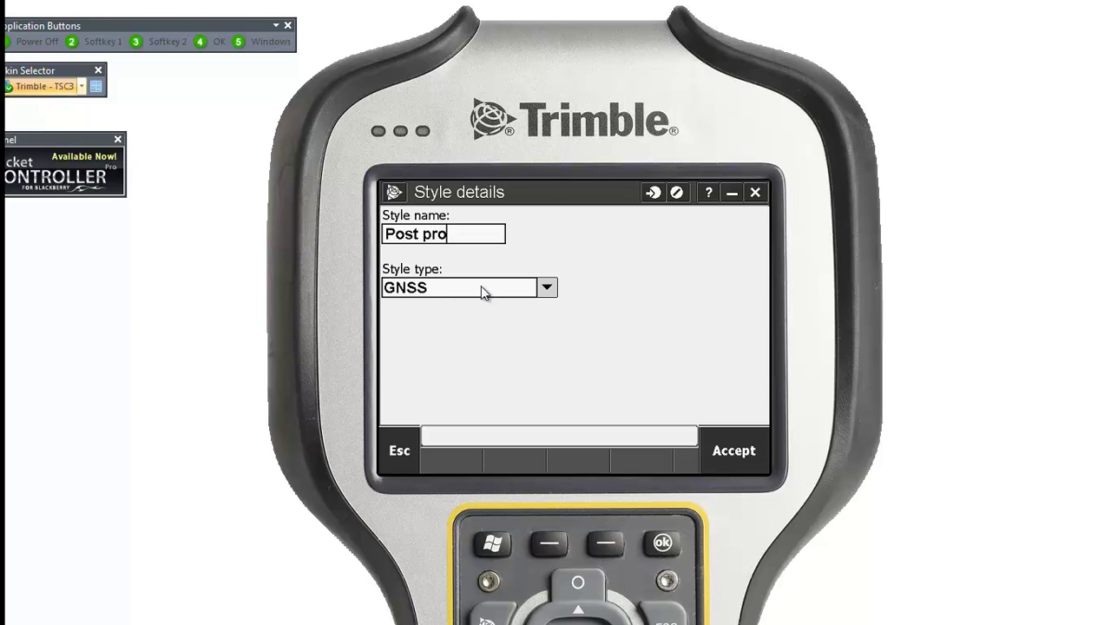
left_click(544, 287)
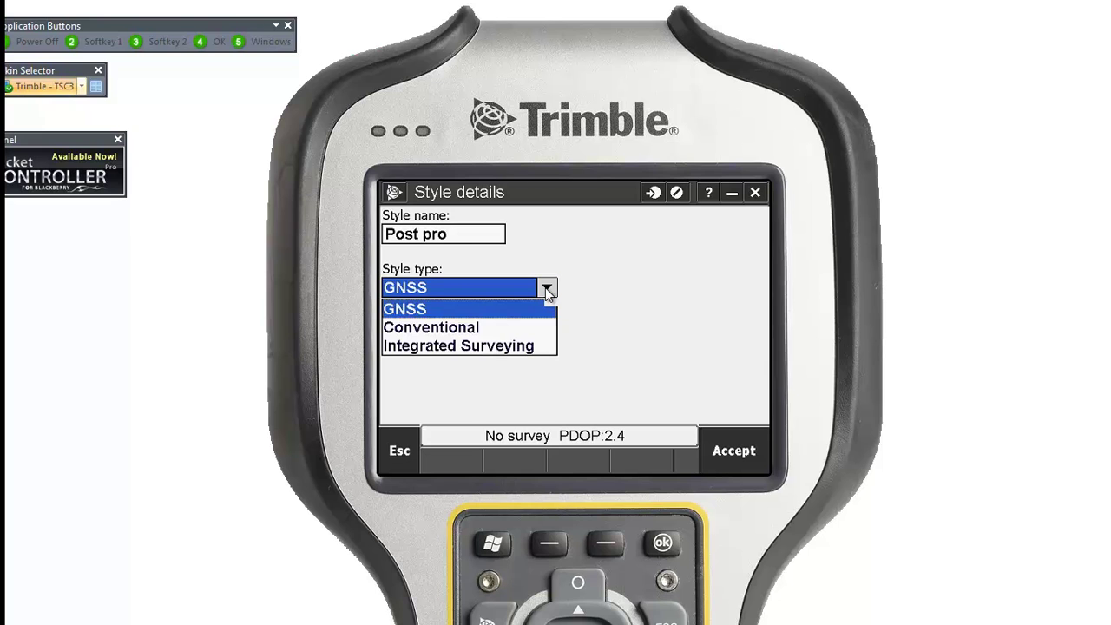
left_click(420, 311)
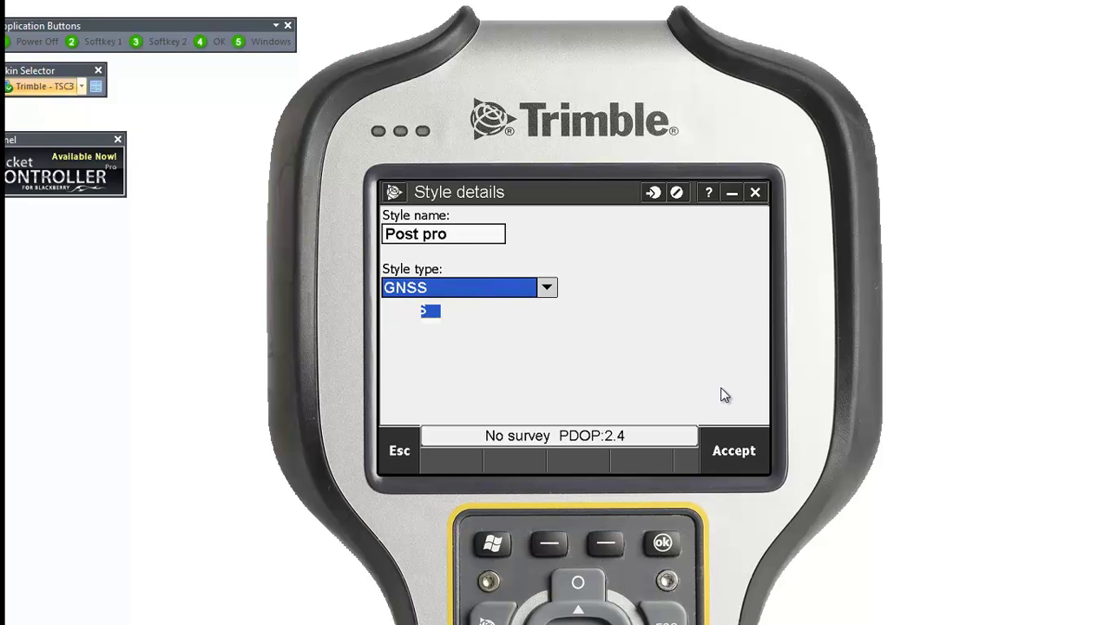
left_click(731, 449)
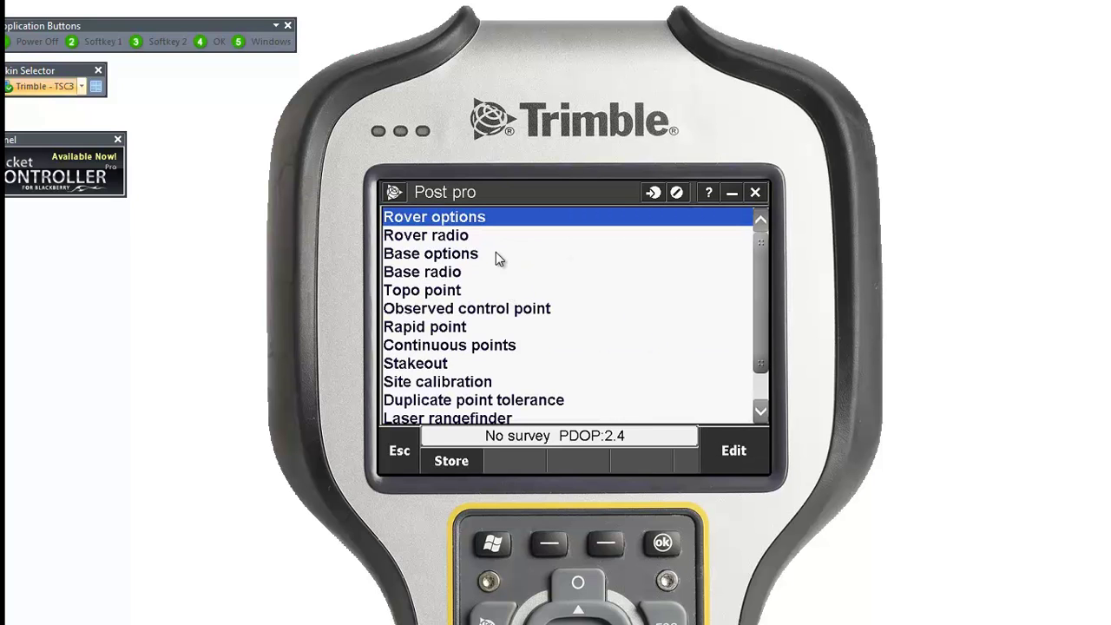
- Set the survey type in the style's rover options to FastStatic with a logging interval of 1s
left_click(466, 217)
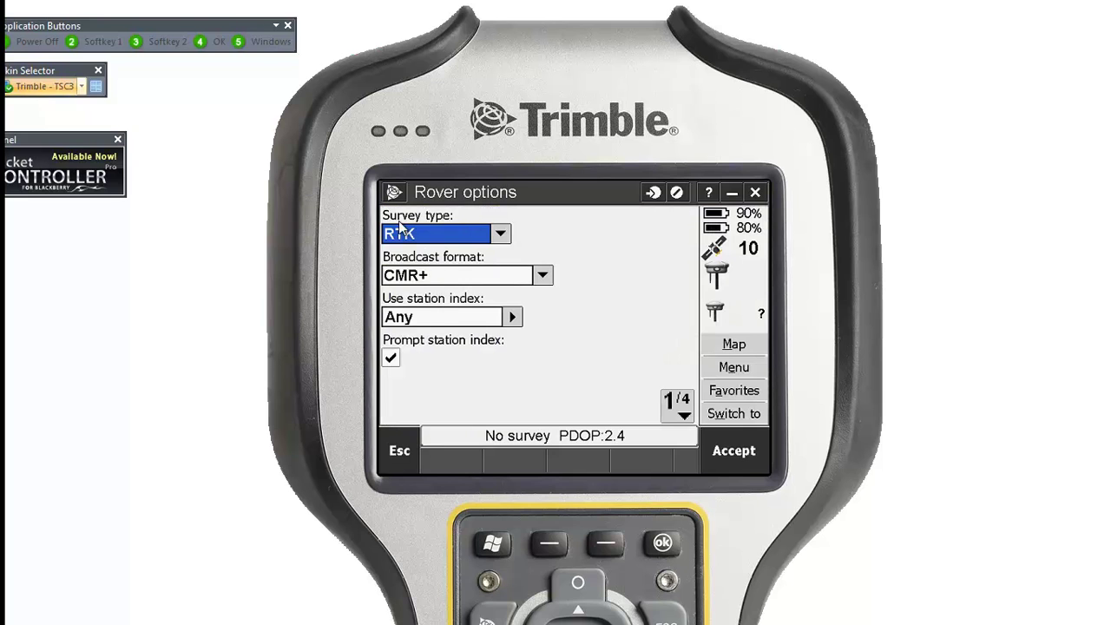
left_click(501, 234)
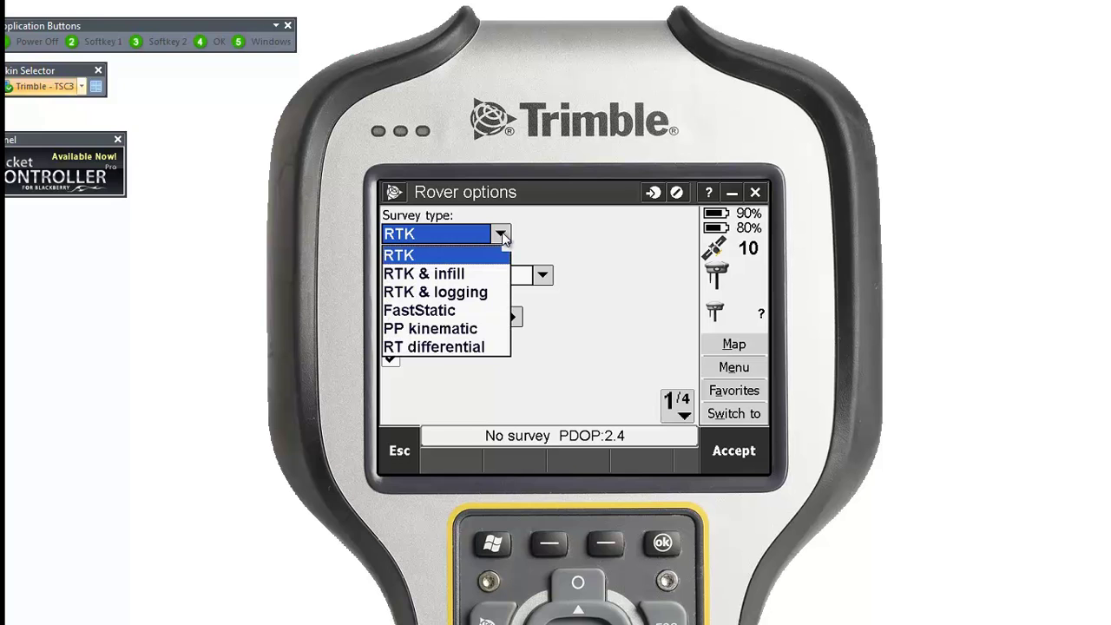
left_click(421, 312)
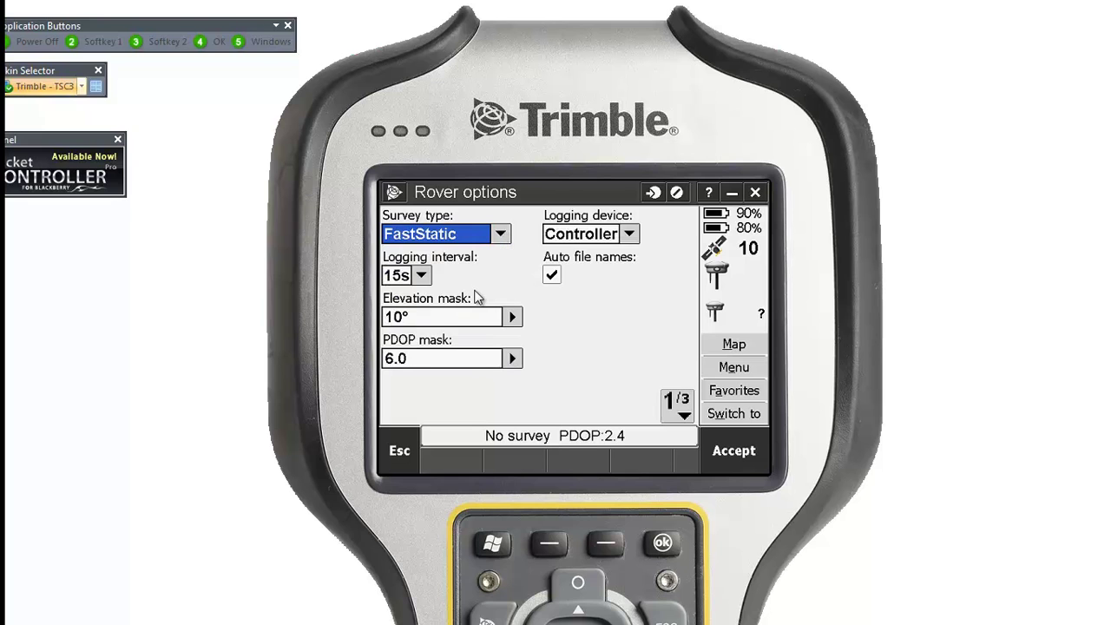
left_click(422, 276)
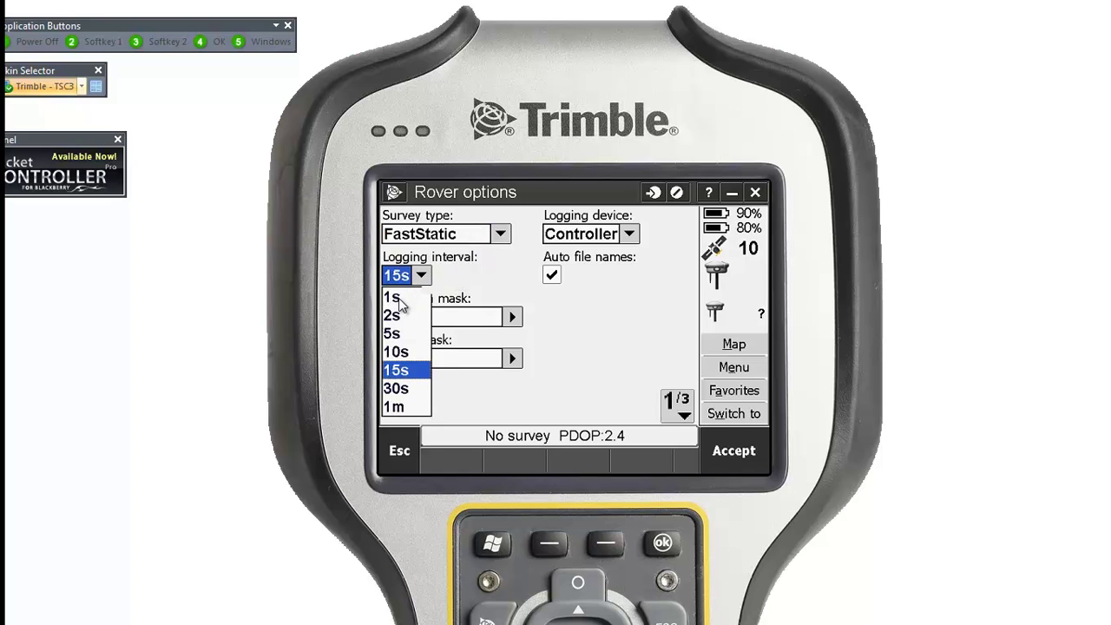
left_click(398, 299)
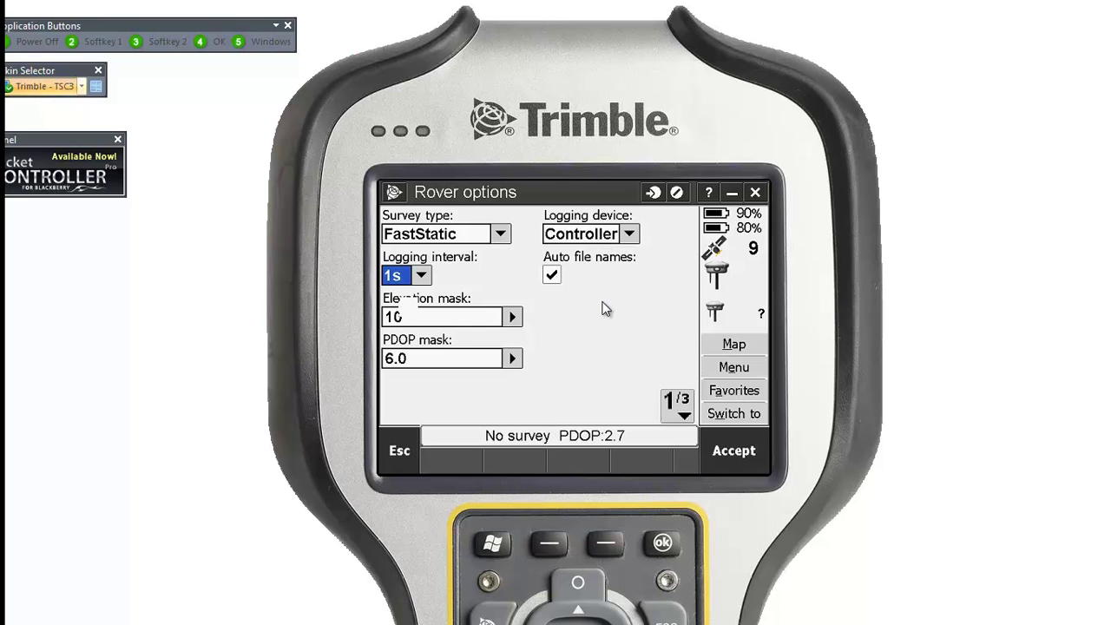
- Turn off automatic file names for the rover and set the logging file name to "PP DEMO"
left_click(551, 275)
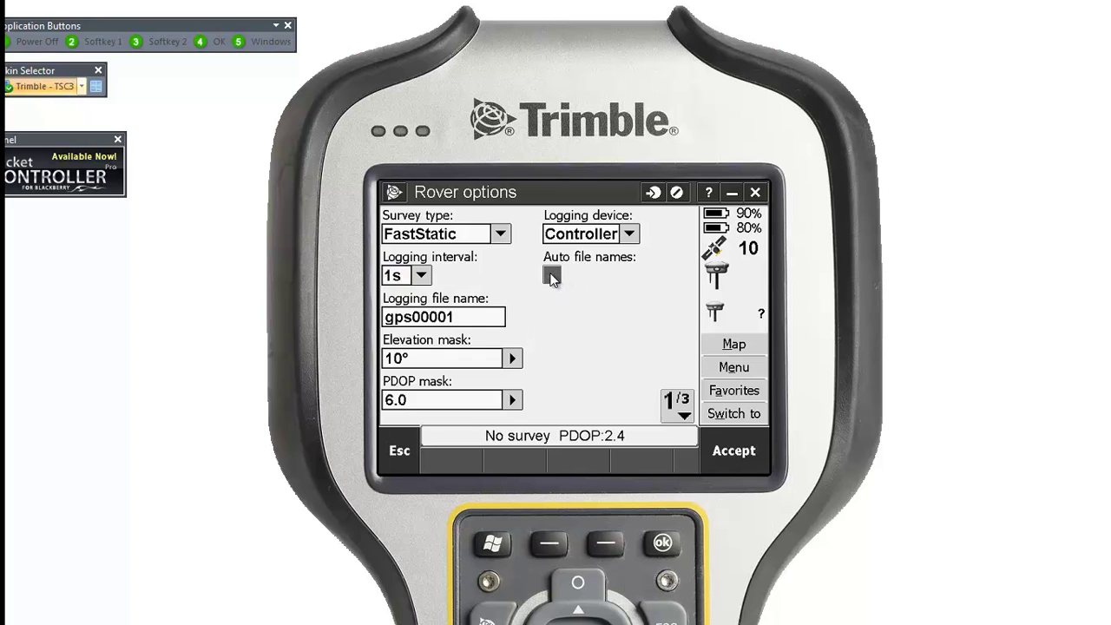
left_click(463, 319)
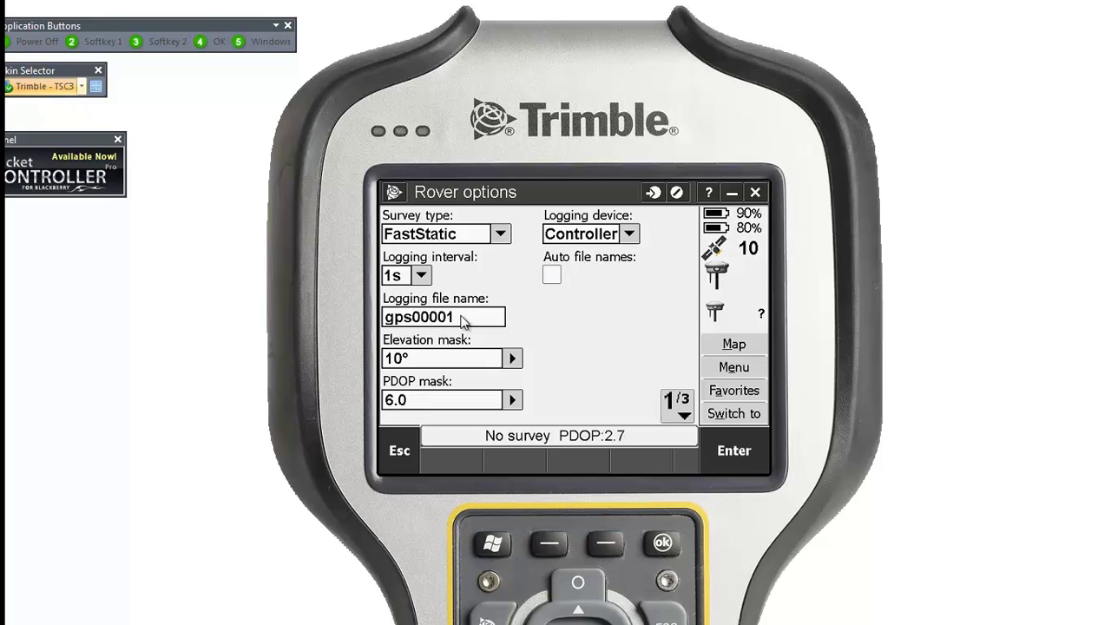
key("BackSpace")
key("BackSpace")
key("BackSpace")
key("BackSpace")
key("BackSpace")
key("BackSpace")
key("BackSpace")
key("BackSpace")
type("pp")
key("BackSpace")
key("BackSpace")
key("Caps_Lock")
type("PP DEMO")
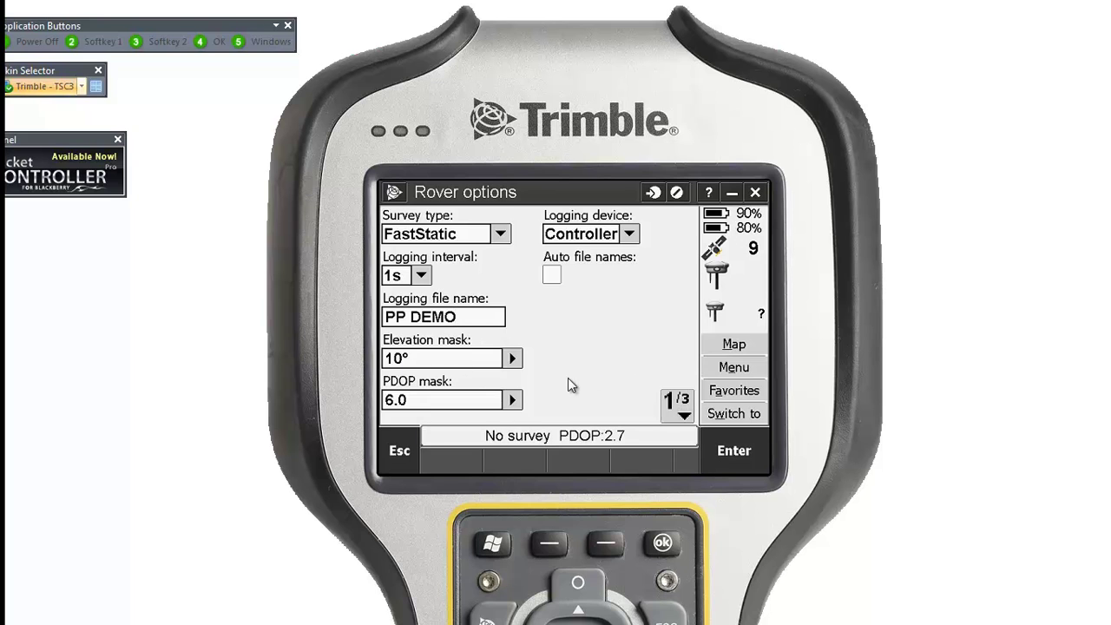
- Look through the antenna types available for the rover, keeping R8 GNSS/SPS88x
left_click(678, 405)
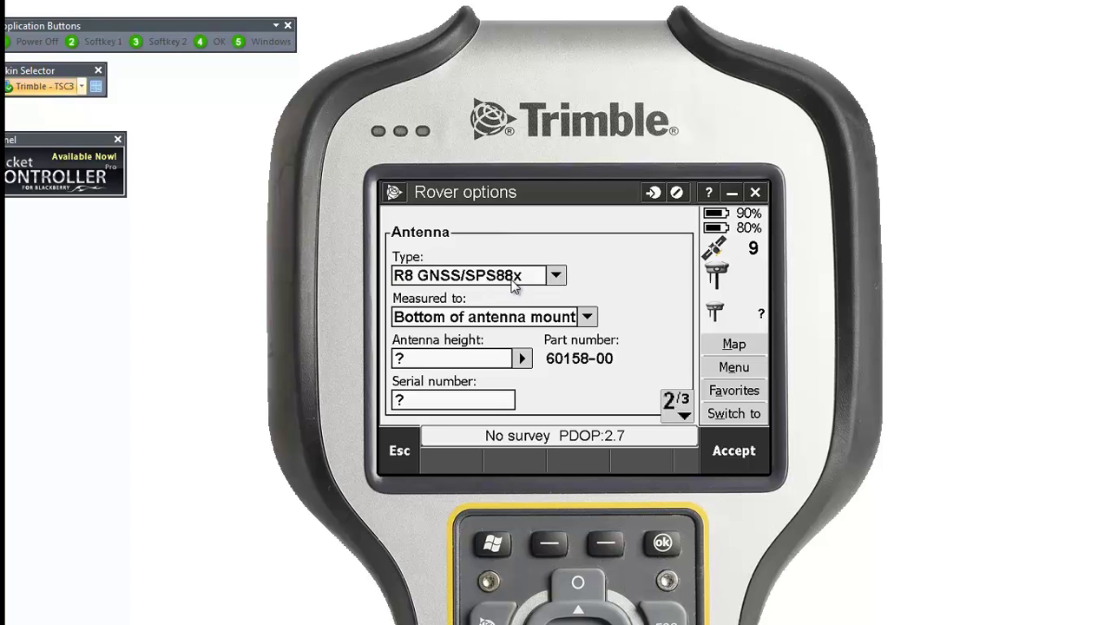
left_click(555, 276)
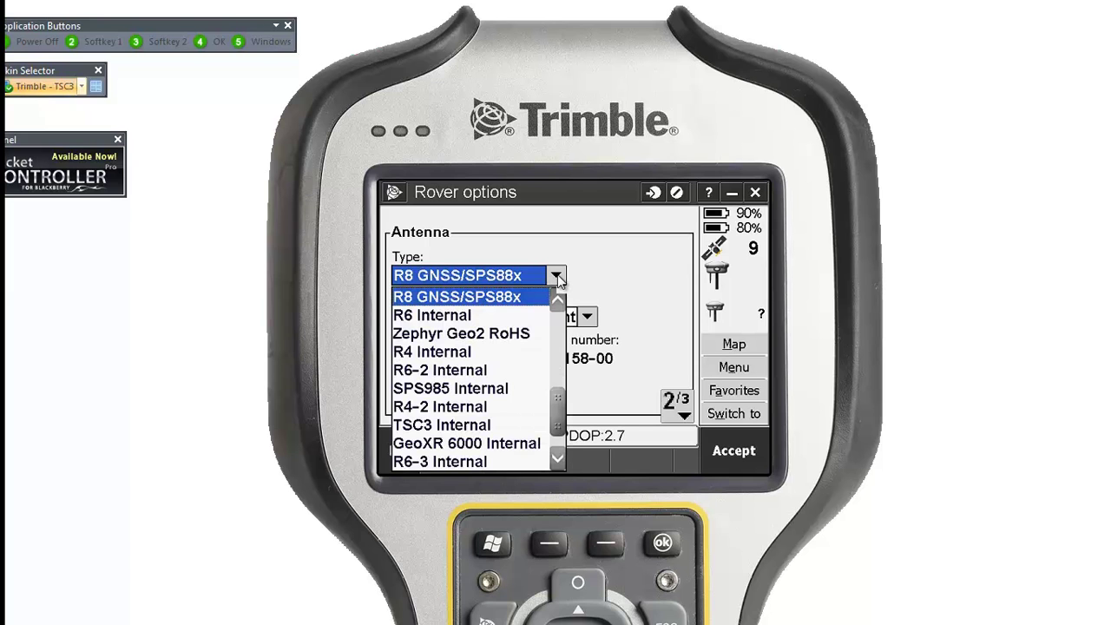
left_click_drag(560, 403, 564, 319)
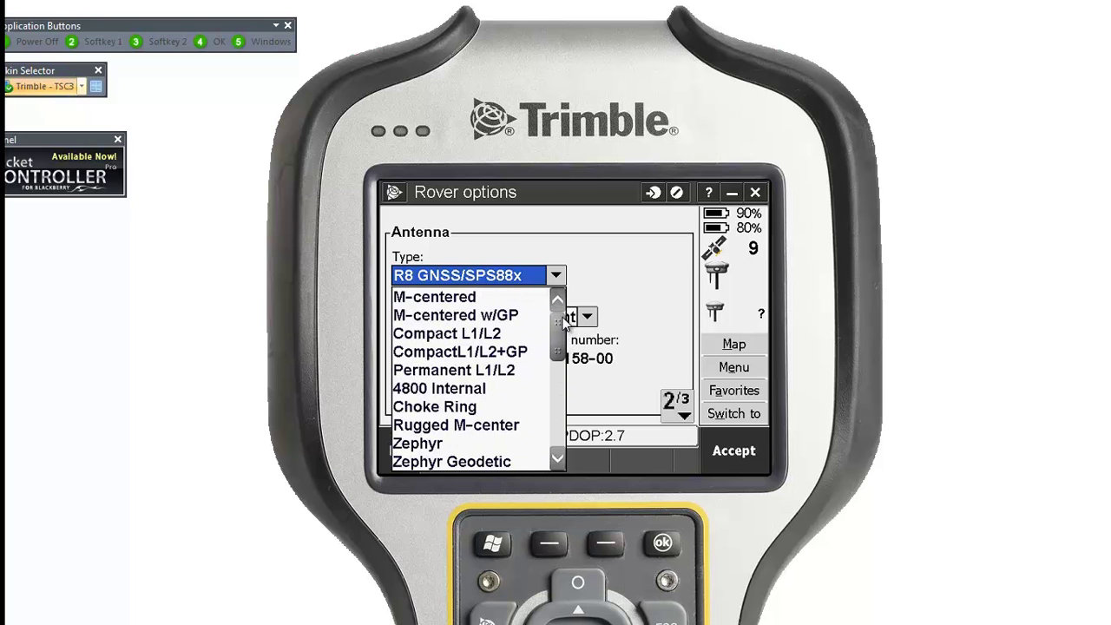
left_click(562, 387)
left_click_drag(562, 387, 562, 394)
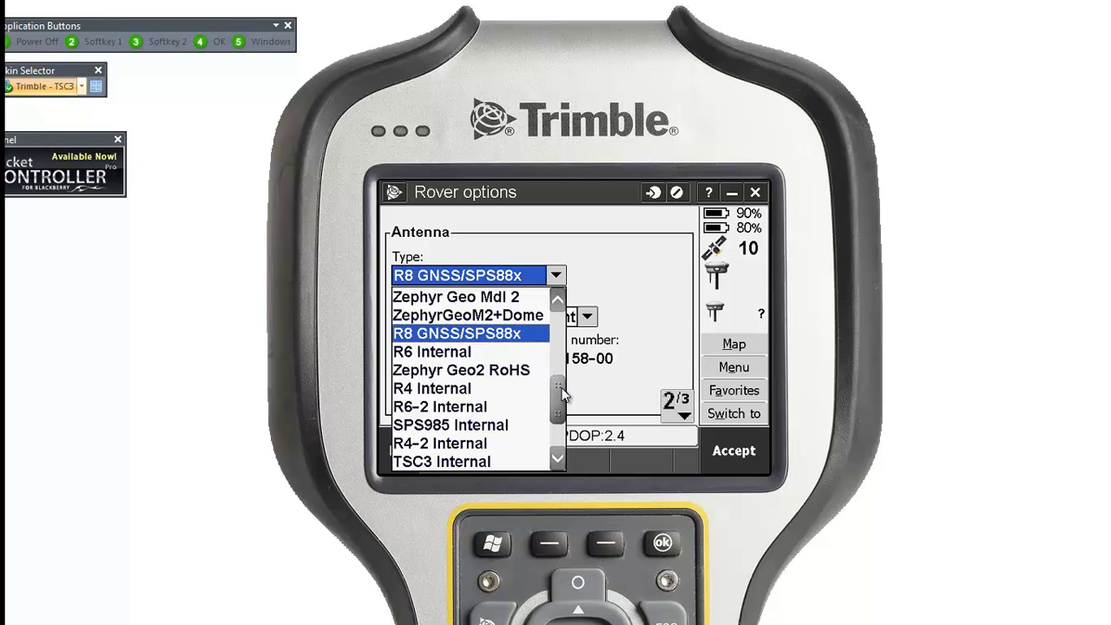
left_click(557, 274)
left_click(606, 265)
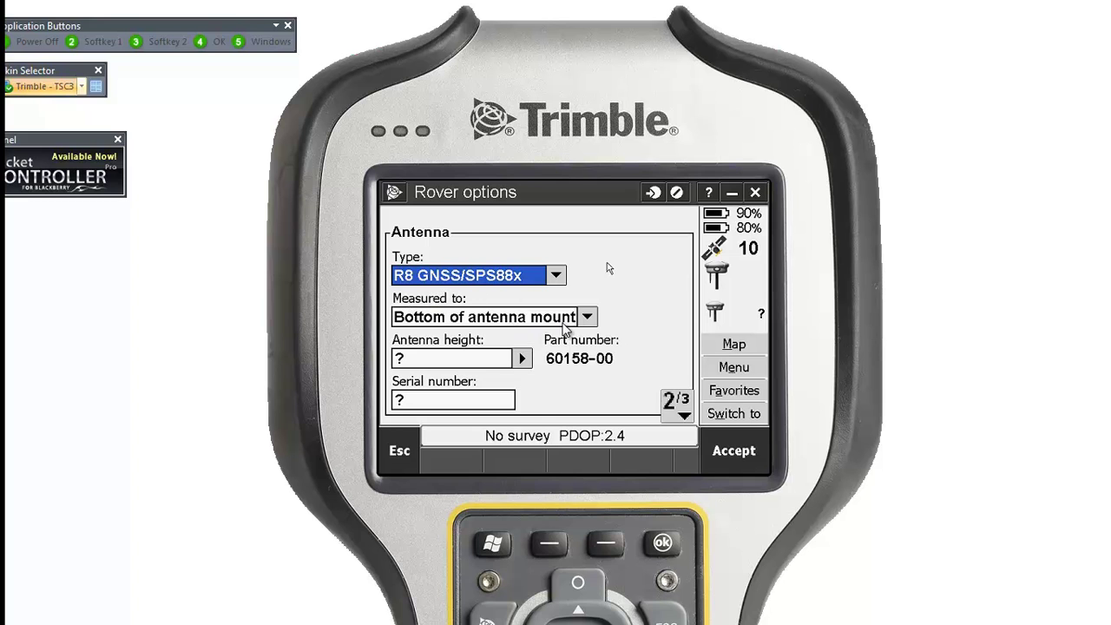
- Set the rover's antenna height to 2 and accept the rover options, leaving the tracking settings as they are
left_click(436, 363)
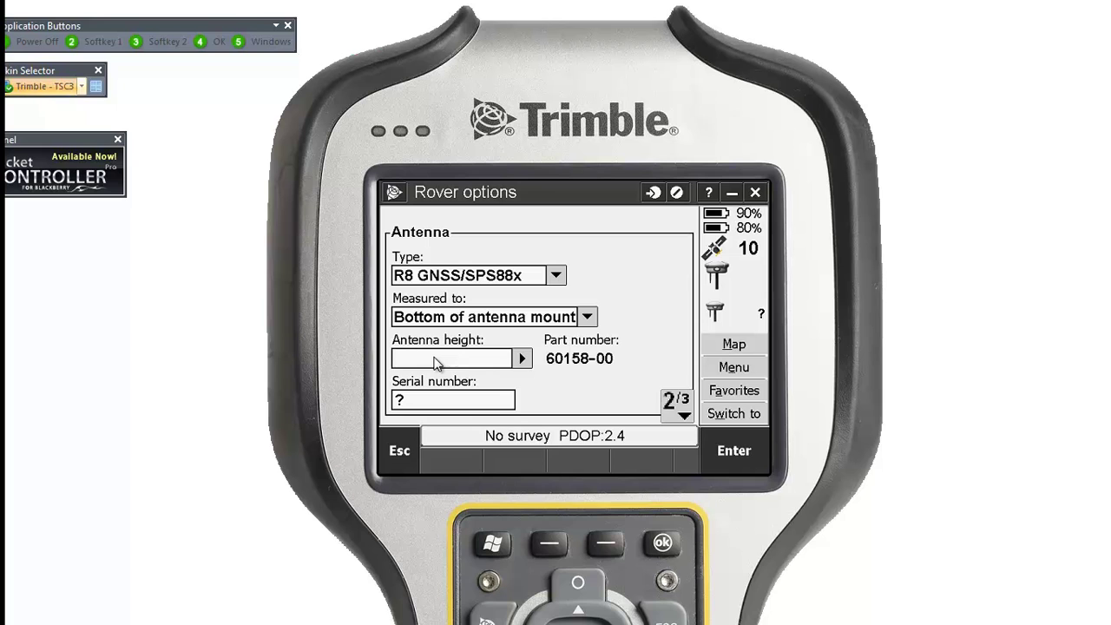
type("2")
left_click(678, 410)
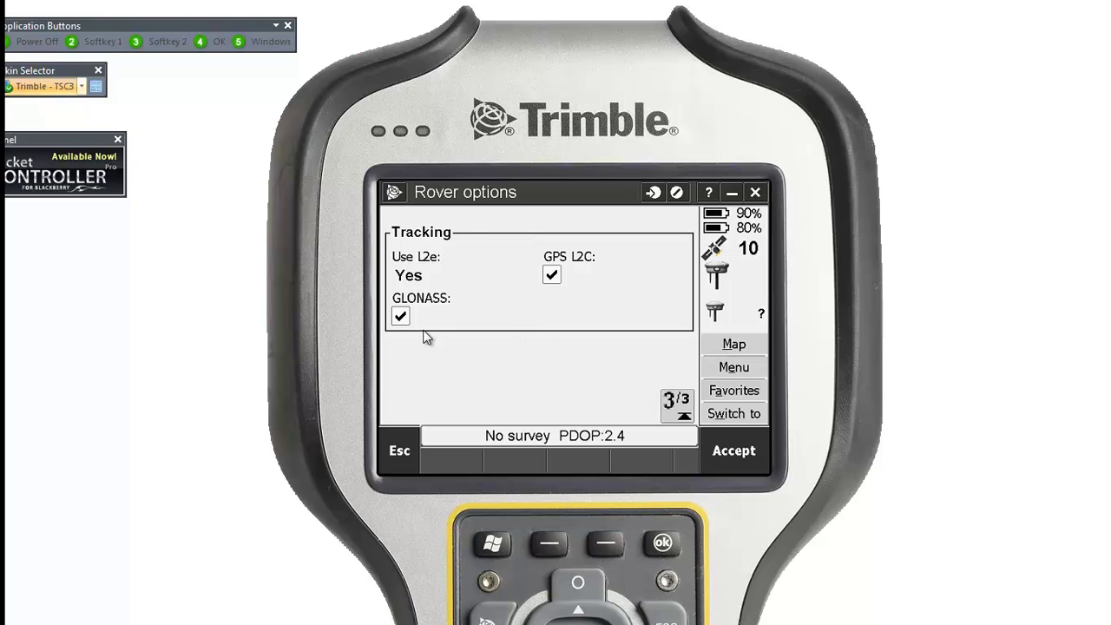
left_click(734, 451)
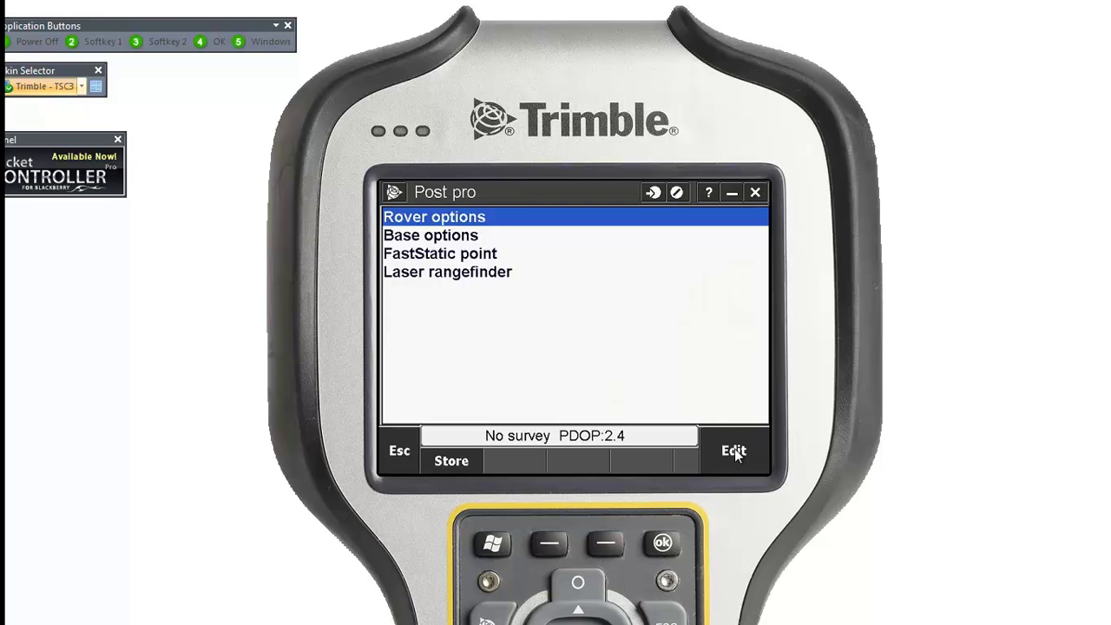
- Set the base options to survey type FastStatic, logging interval 1s and antenna type R8 GNSS/SPS88x
left_click(453, 235)
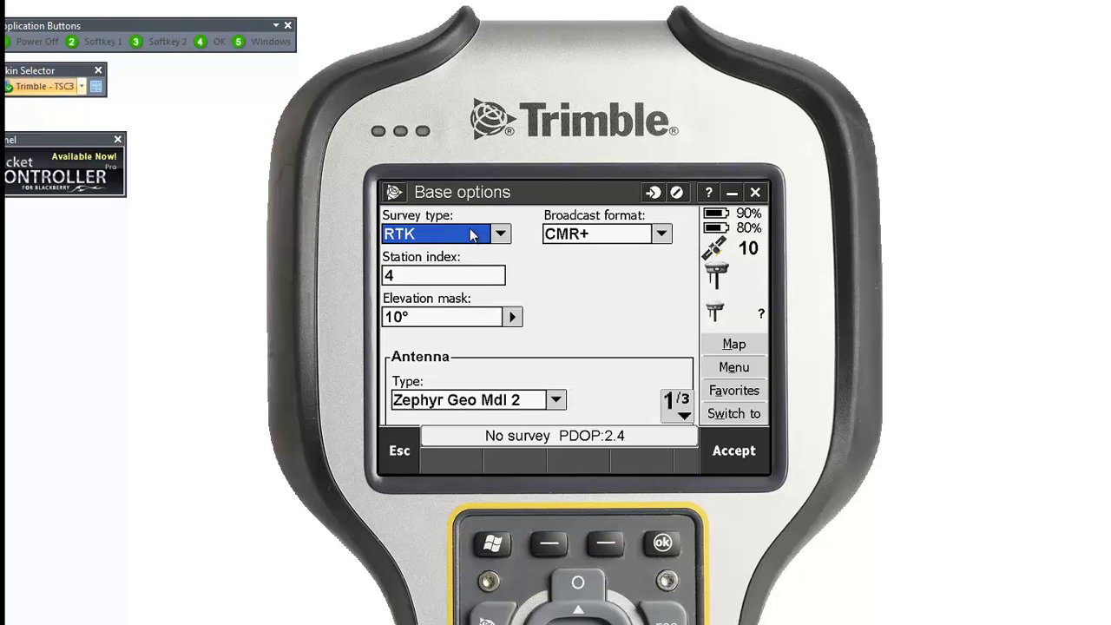
left_click(500, 234)
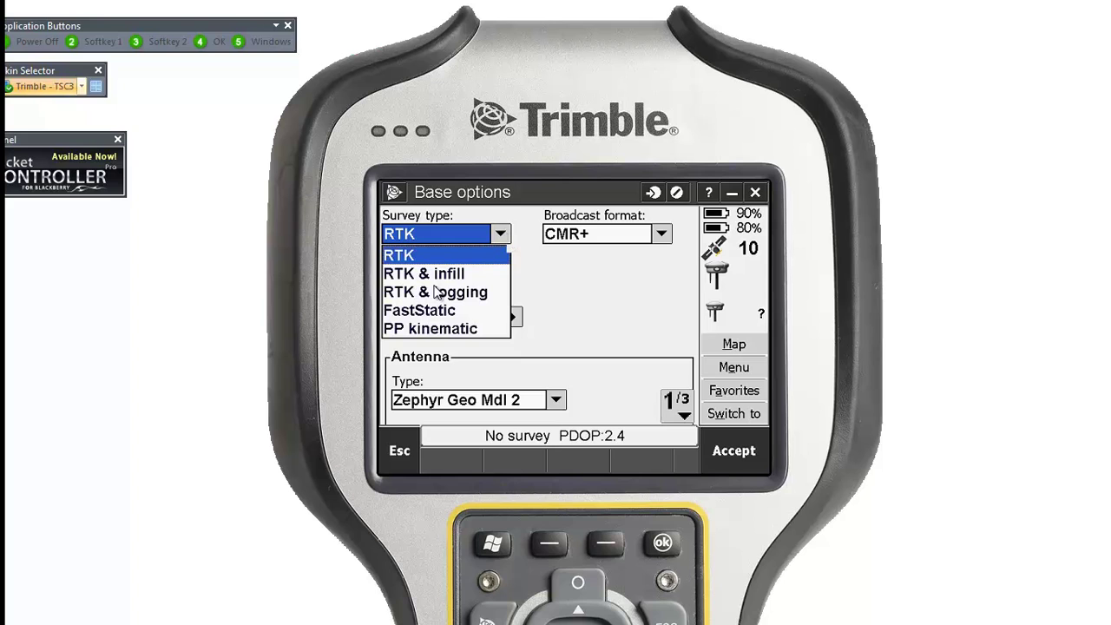
left_click(425, 310)
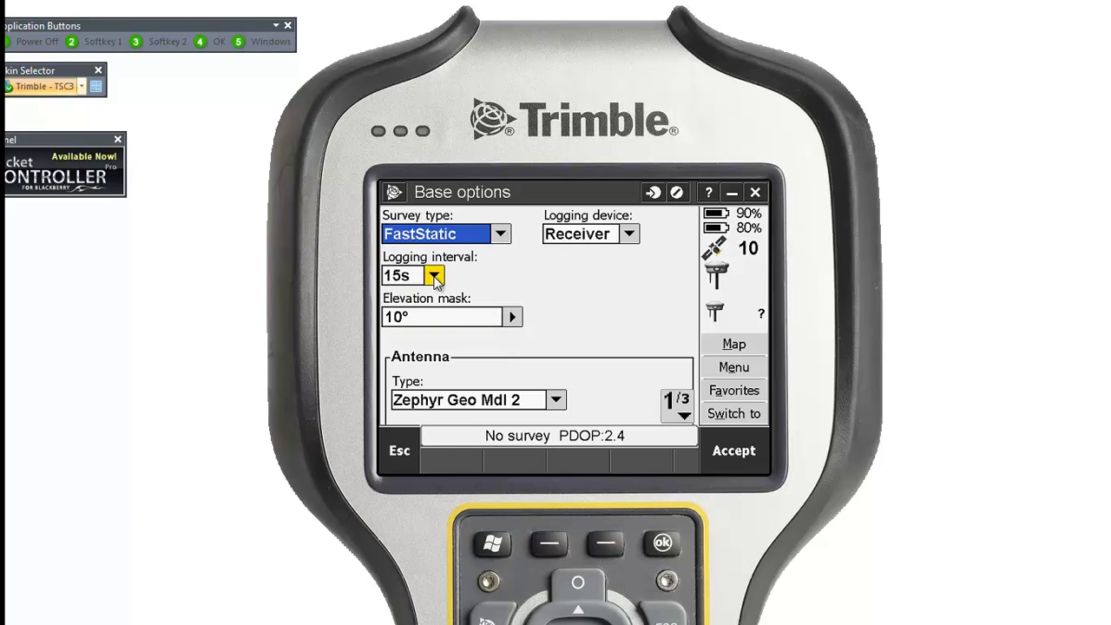
left_click(434, 276)
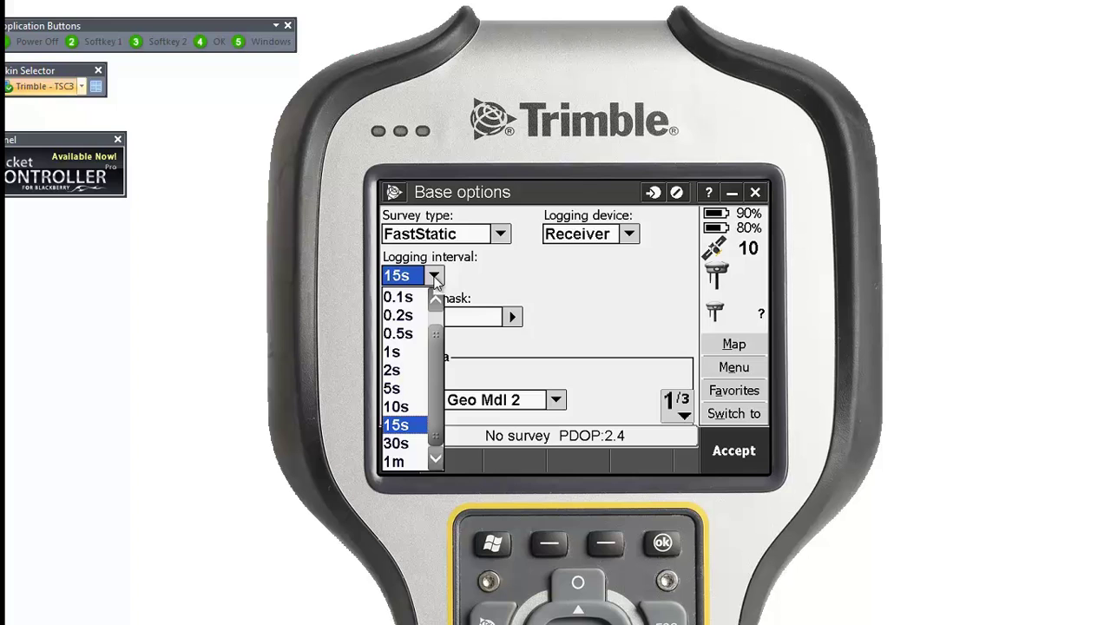
left_click(406, 354)
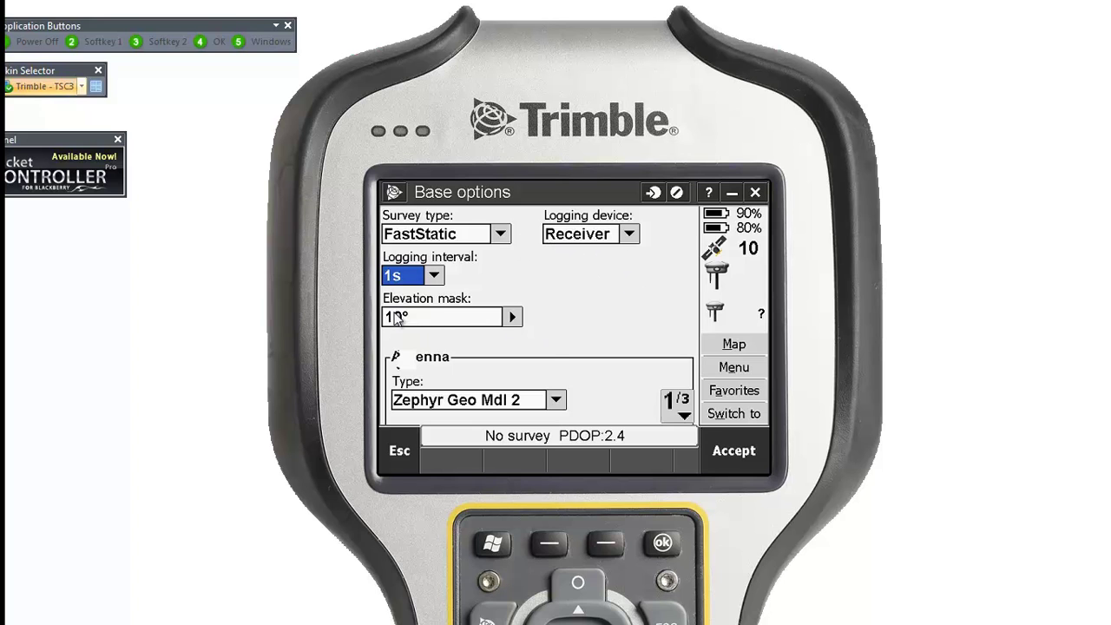
left_click(556, 400)
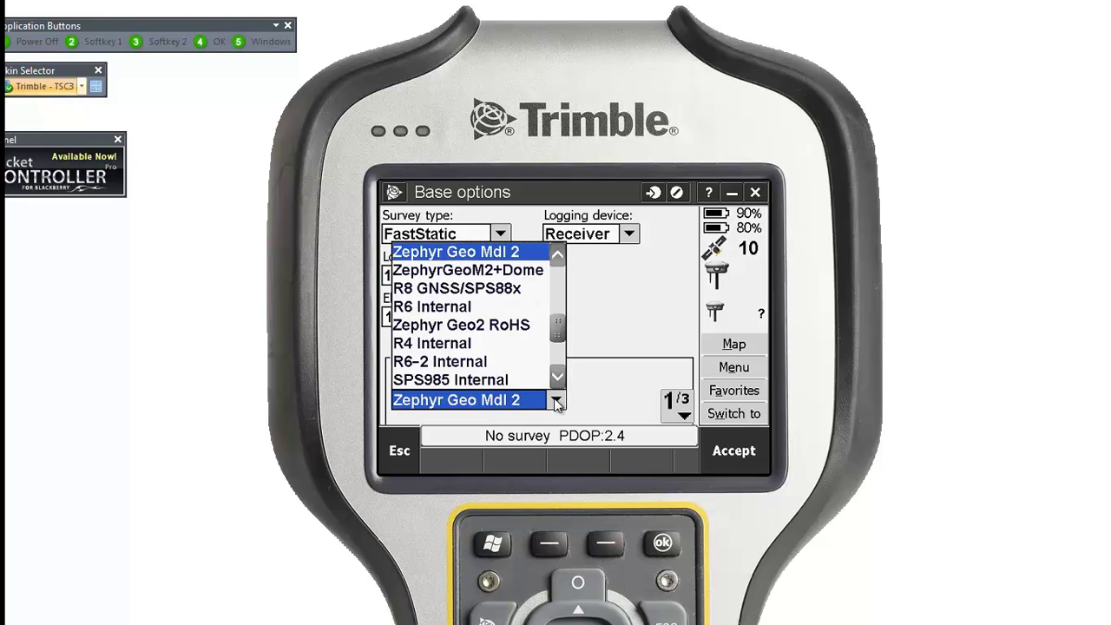
left_click(443, 291)
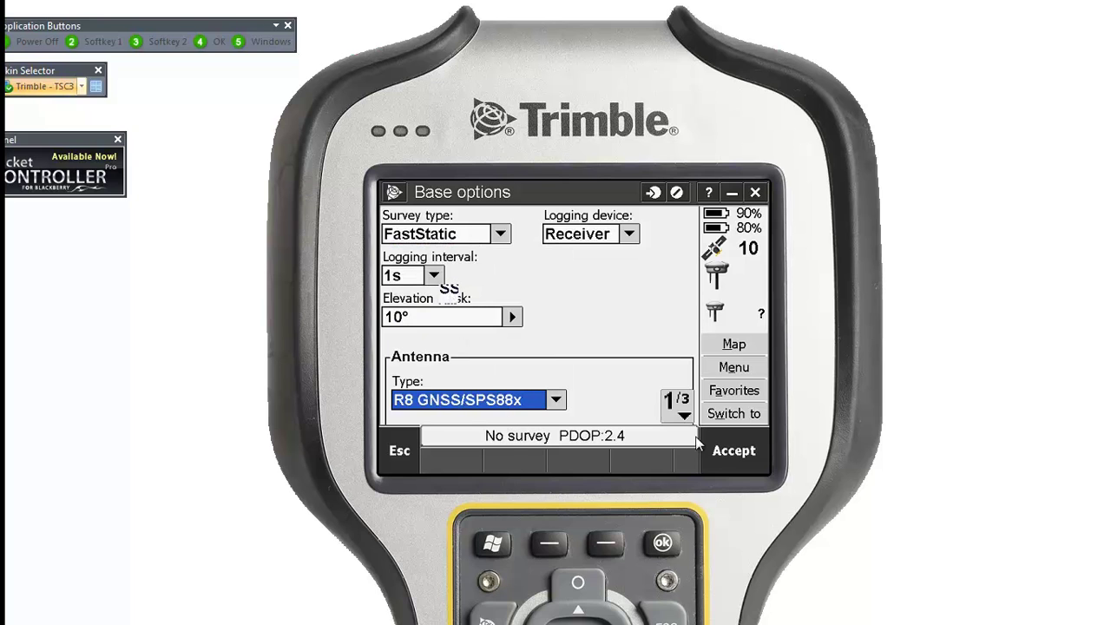
- Set the base antenna to be measured to Center of bumper and accept the base options with the tracking settings as they are
left_click(677, 405)
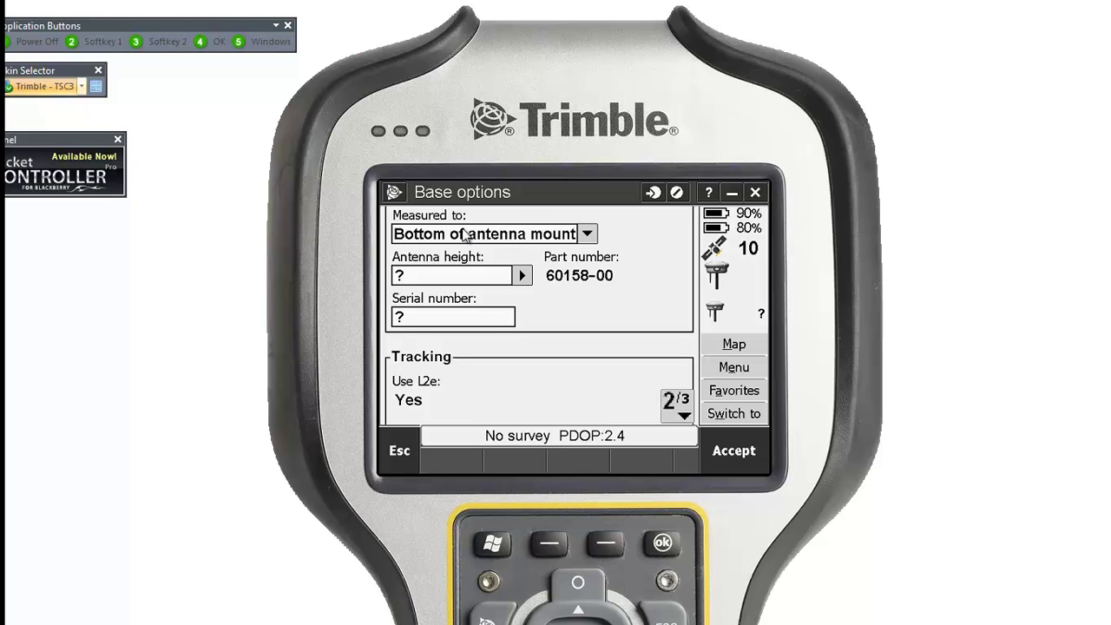
left_click(590, 235)
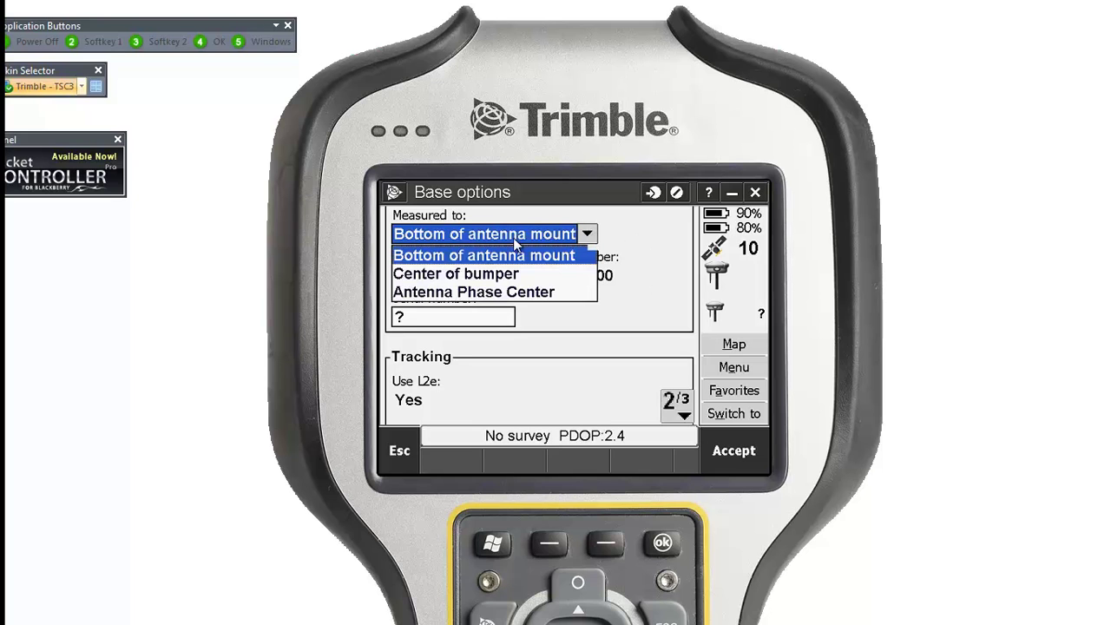
left_click(460, 275)
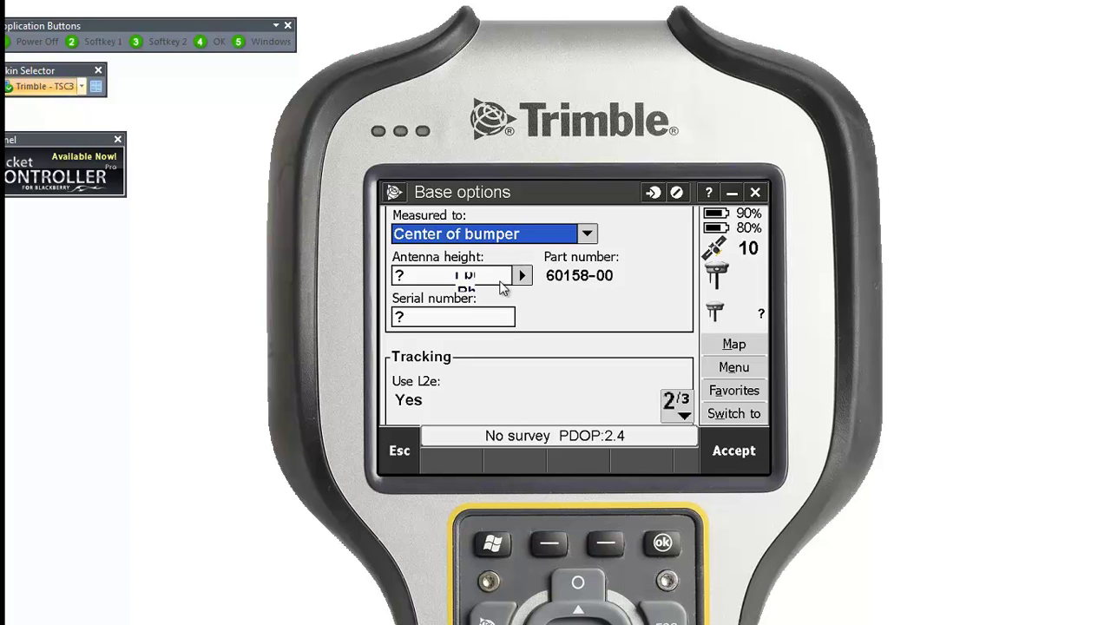
left_click(674, 402)
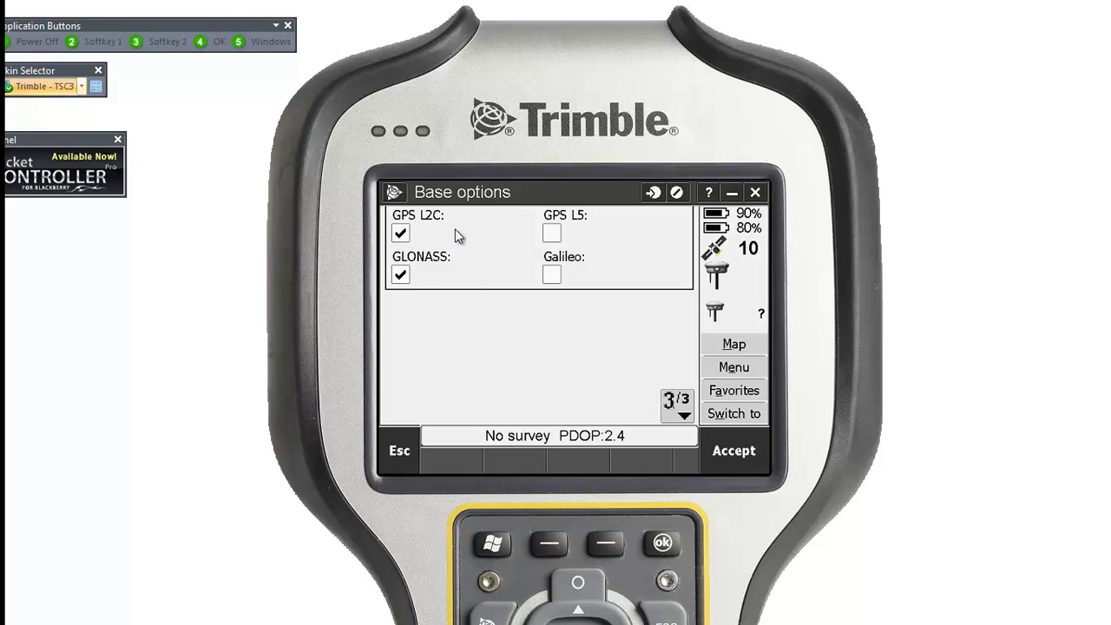
left_click(736, 451)
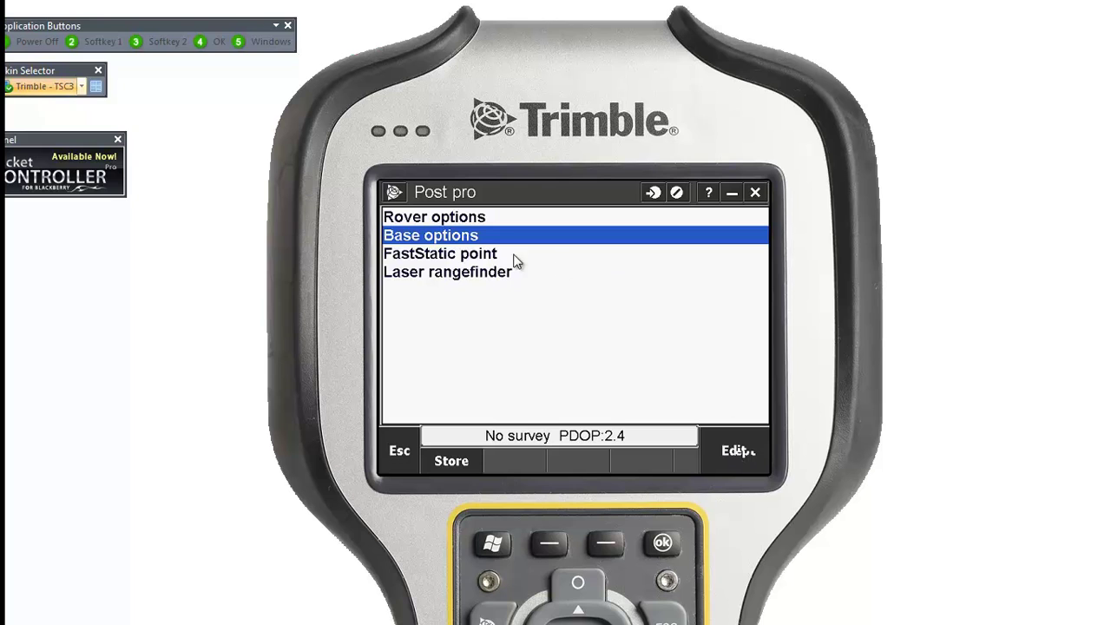
- Set the FastStatic point time for 6+ SVs to 10 minutes and accept the FastStatic point settings
left_click(438, 255)
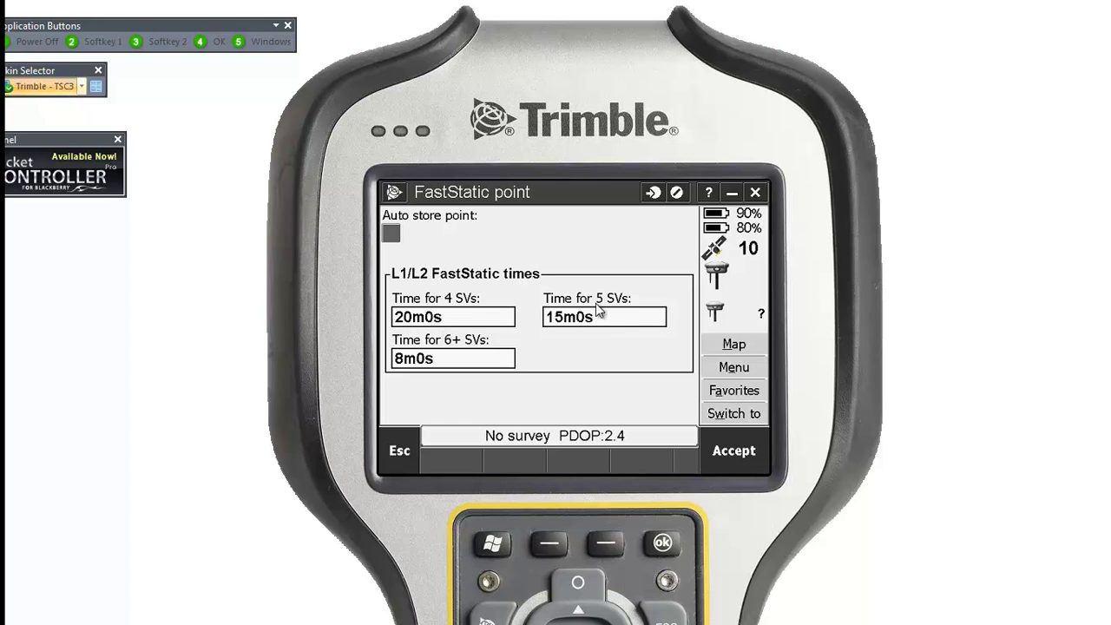
left_click(406, 360)
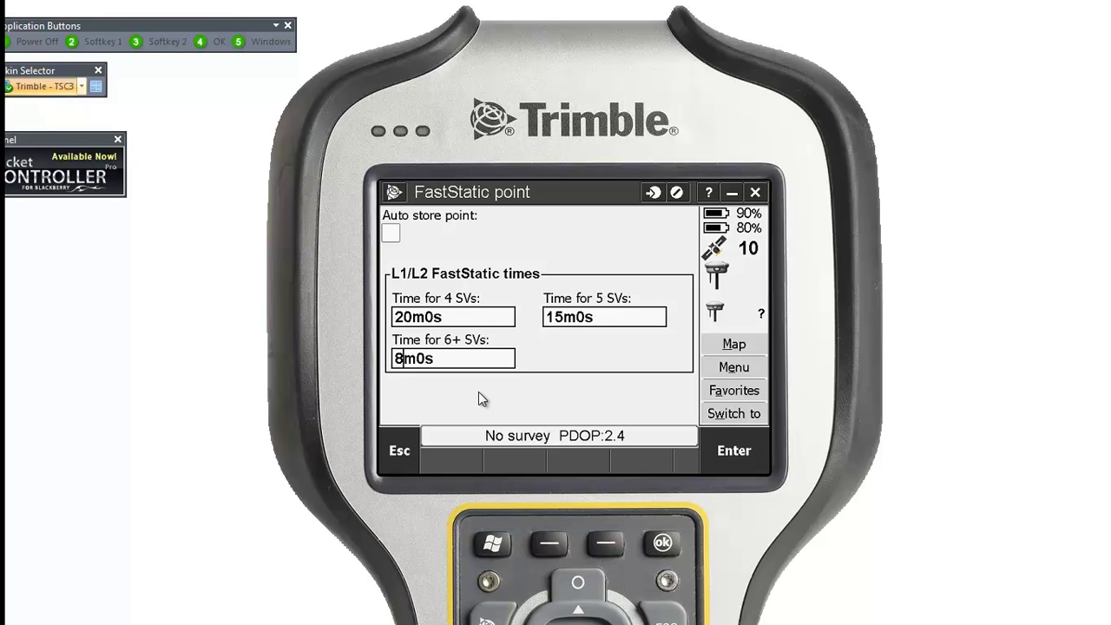
key("BackSpace")
type("20")
key("BackSpace")
key("BackSpace")
type("10")
left_click(728, 454)
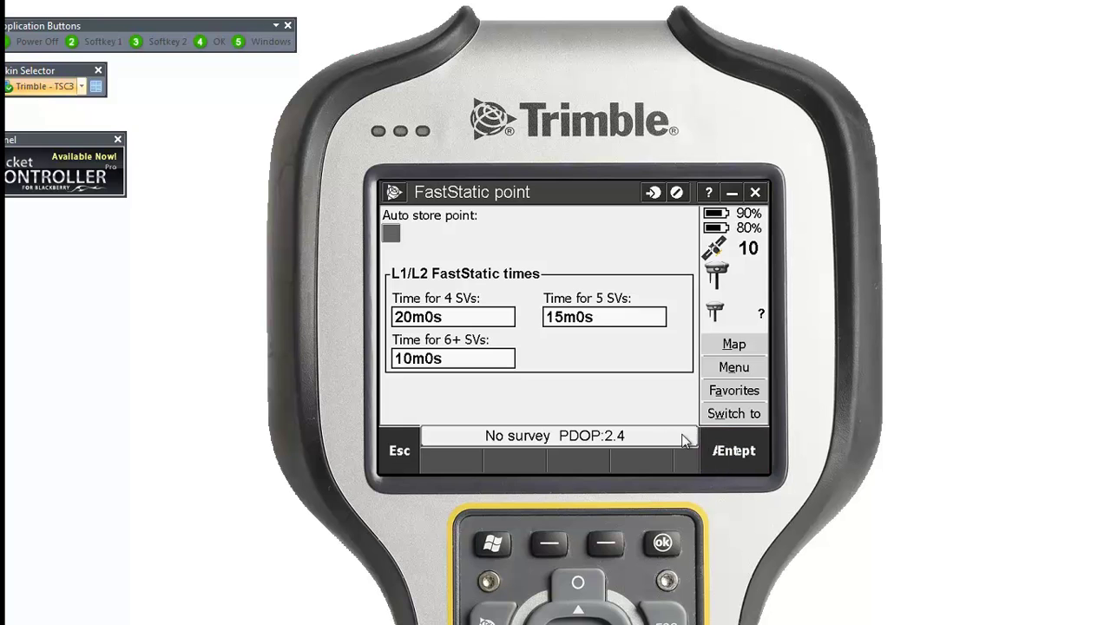
left_click(740, 455)
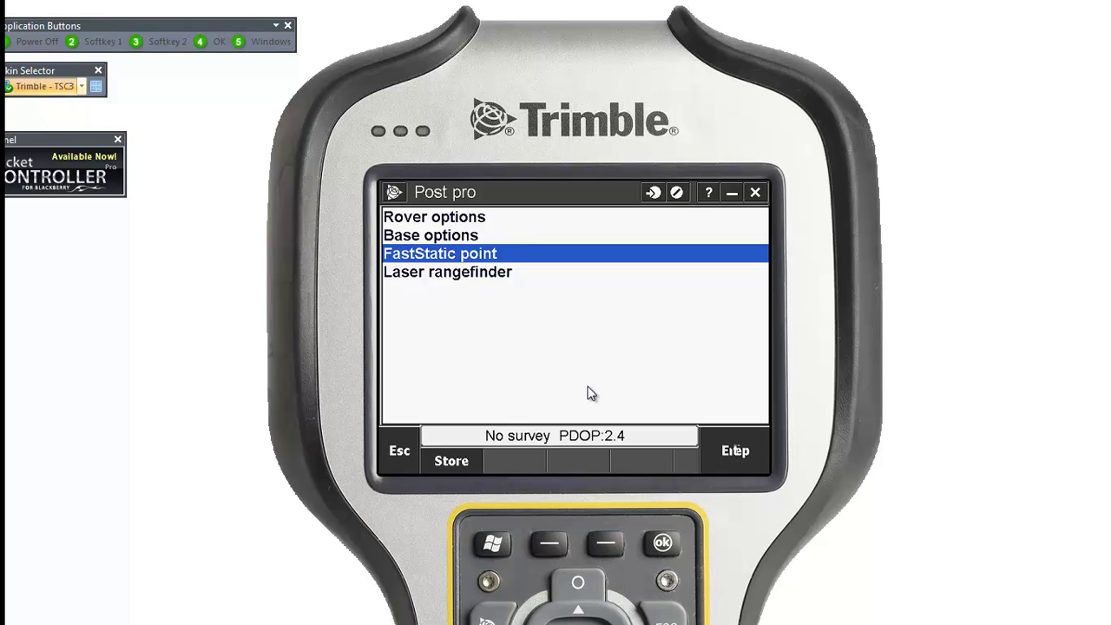
- Store the Post pro survey style, leave the survey styles and switch to General Survey
left_click(451, 460)
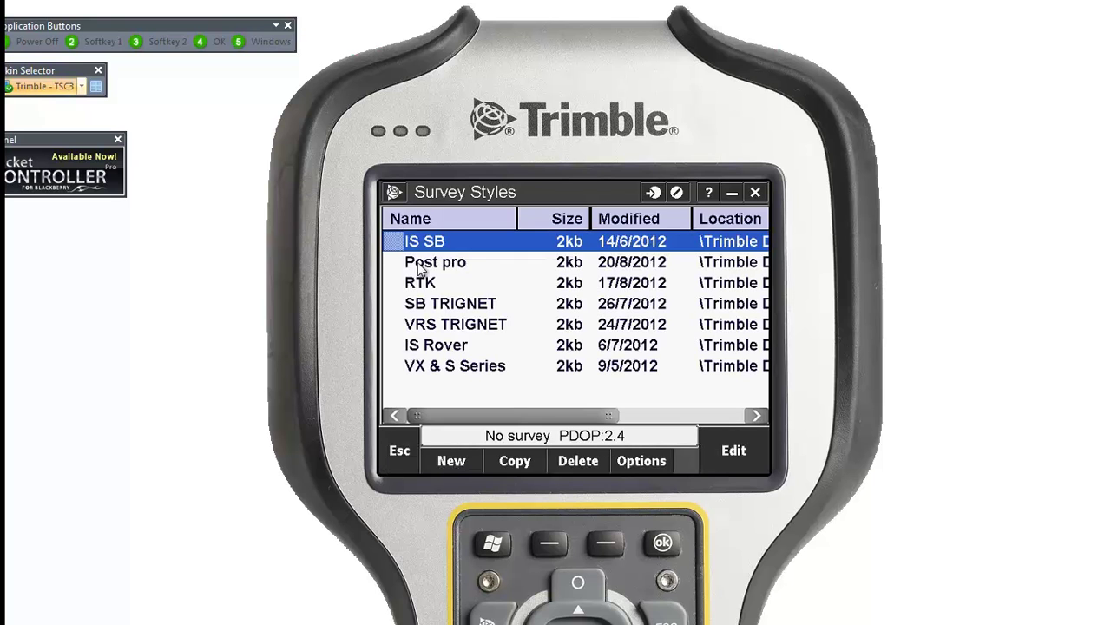
left_click(399, 451)
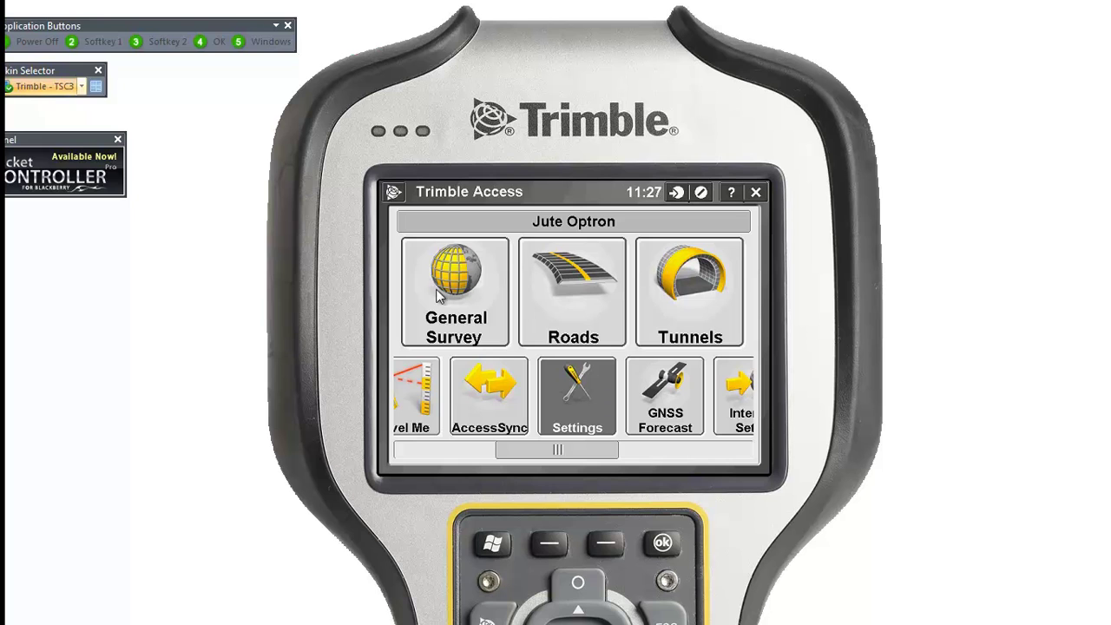
left_click(461, 309)
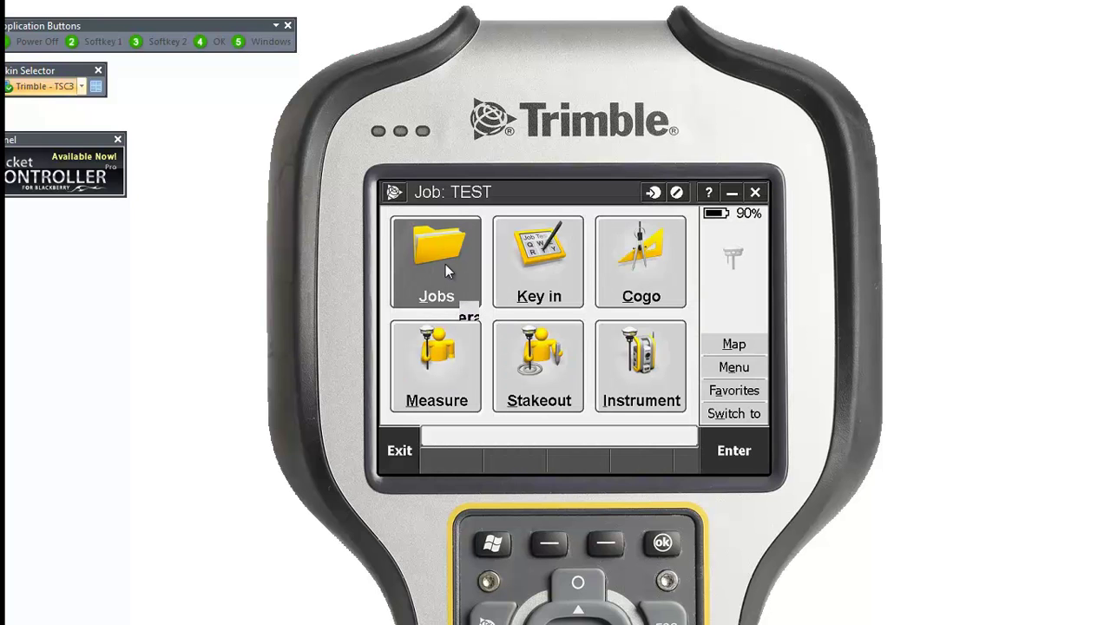
- Create a new job named "PP DEMO" from the Last used job template, keeping its properties
left_click(436, 267)
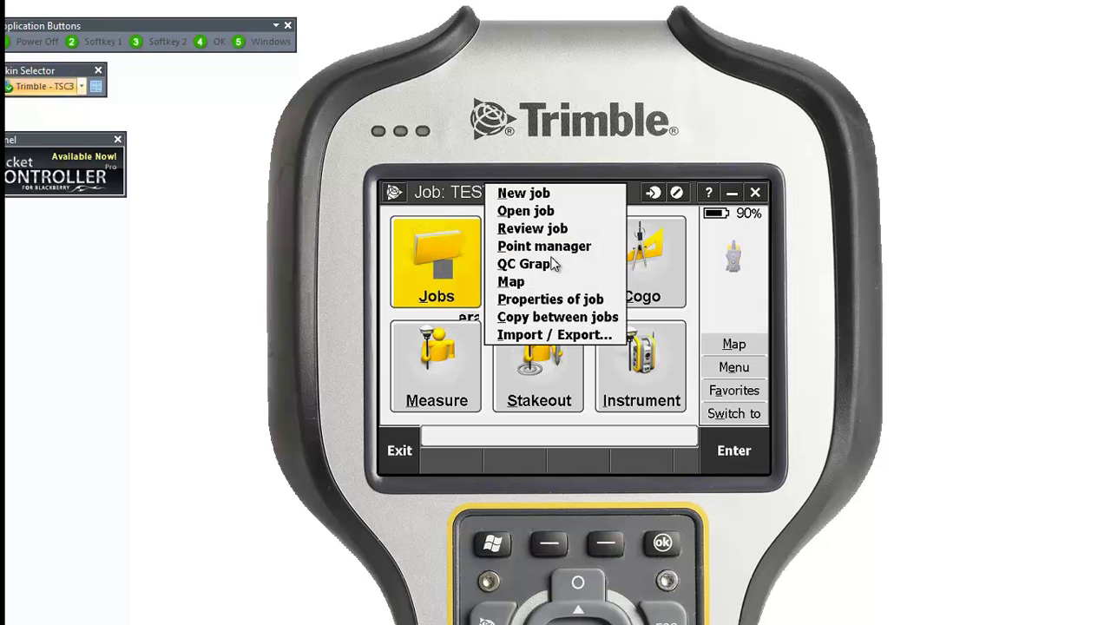
left_click(538, 195)
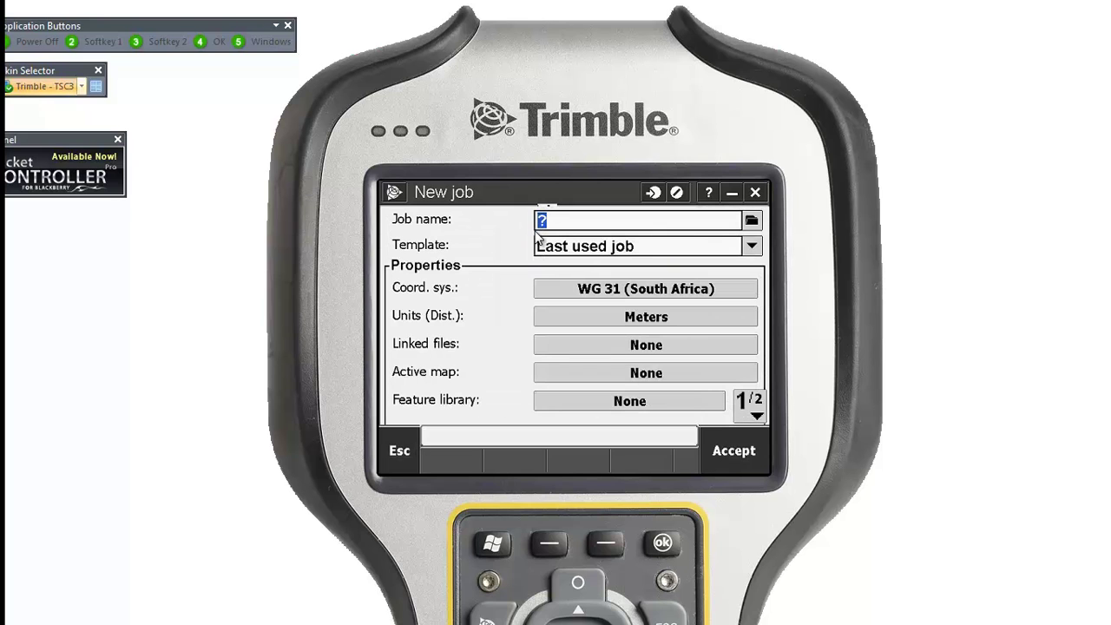
type("PP DEMO")
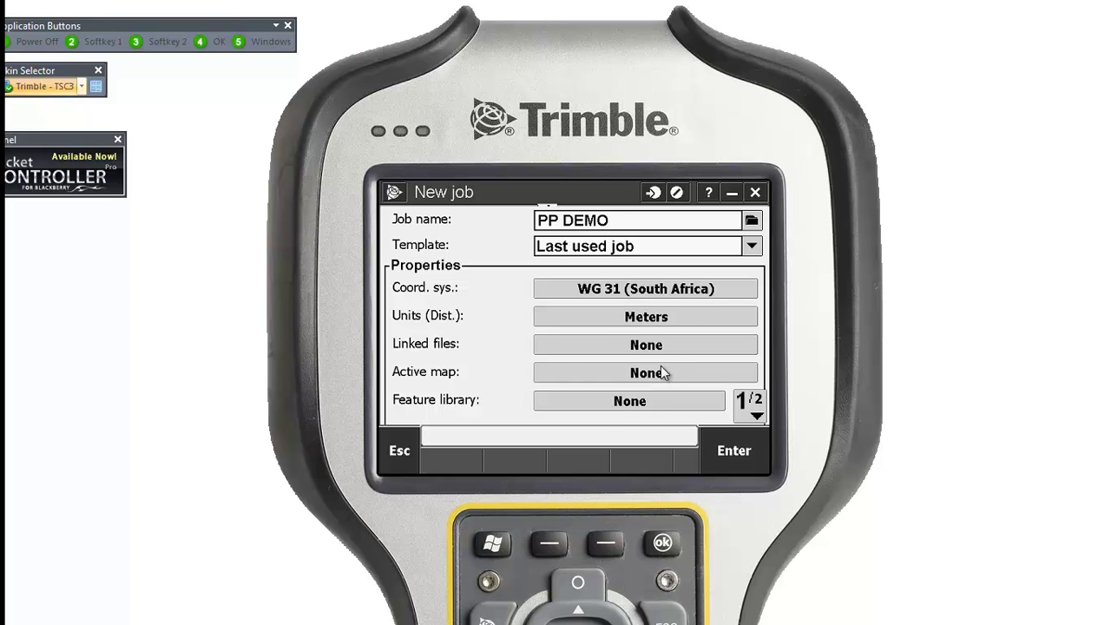
left_click(738, 449)
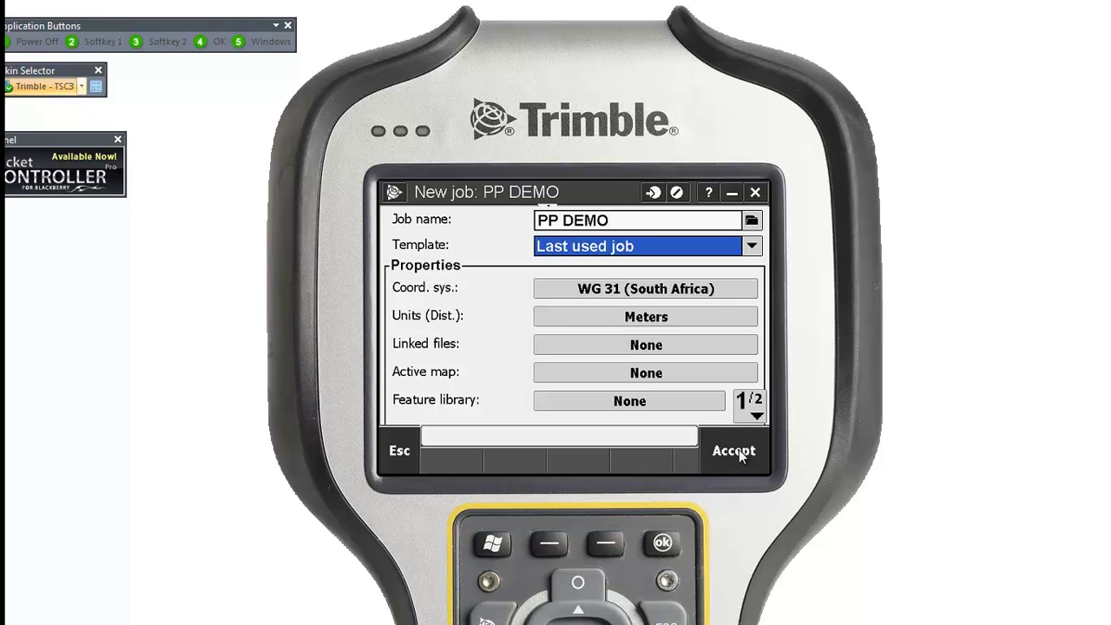
left_click(738, 450)
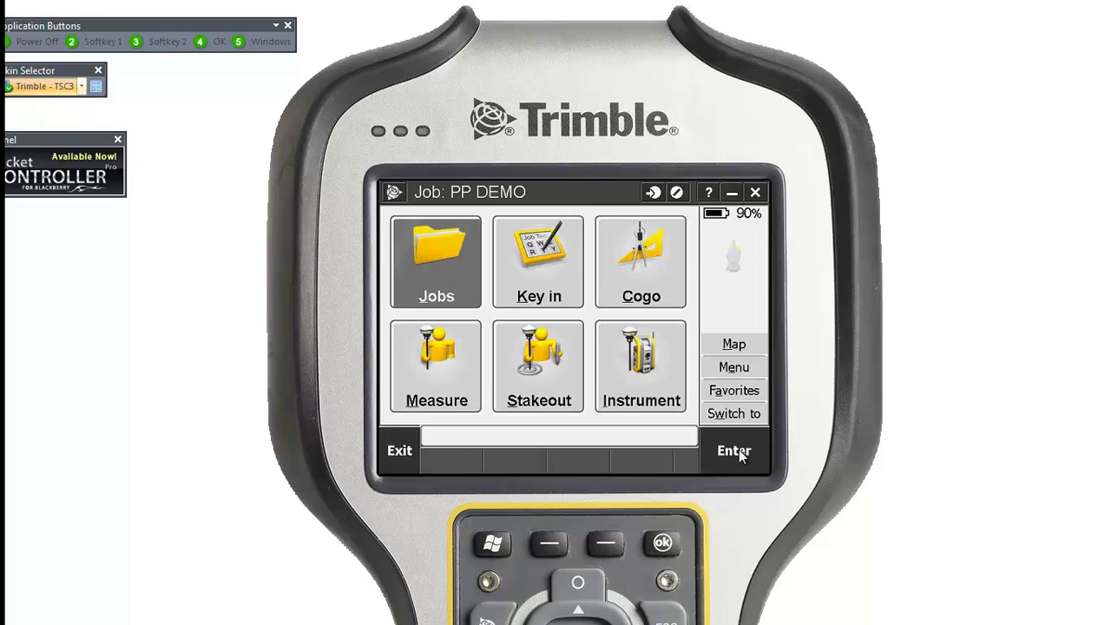
- Switch the GNSS functions to base mode and start a base survey with the Post pro style
left_click(644, 370)
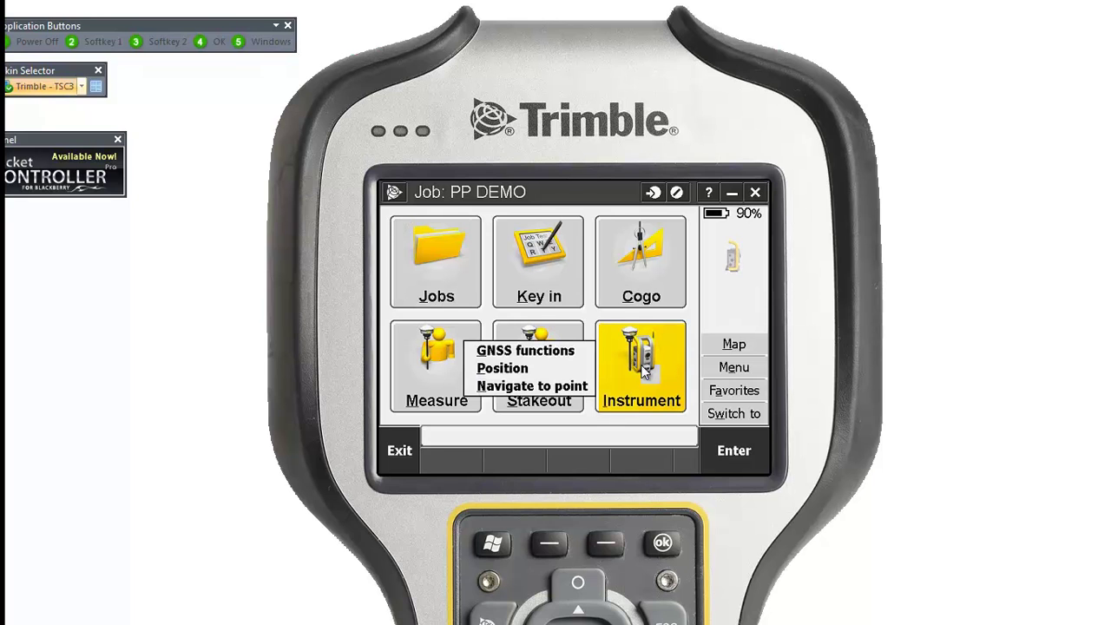
left_click(543, 349)
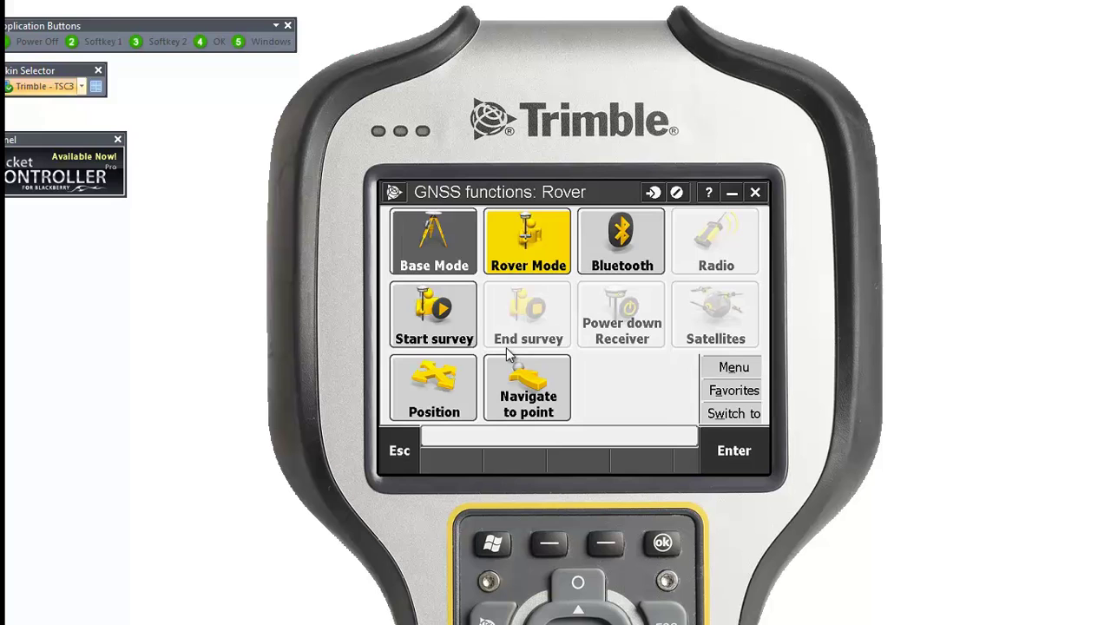
left_click(440, 246)
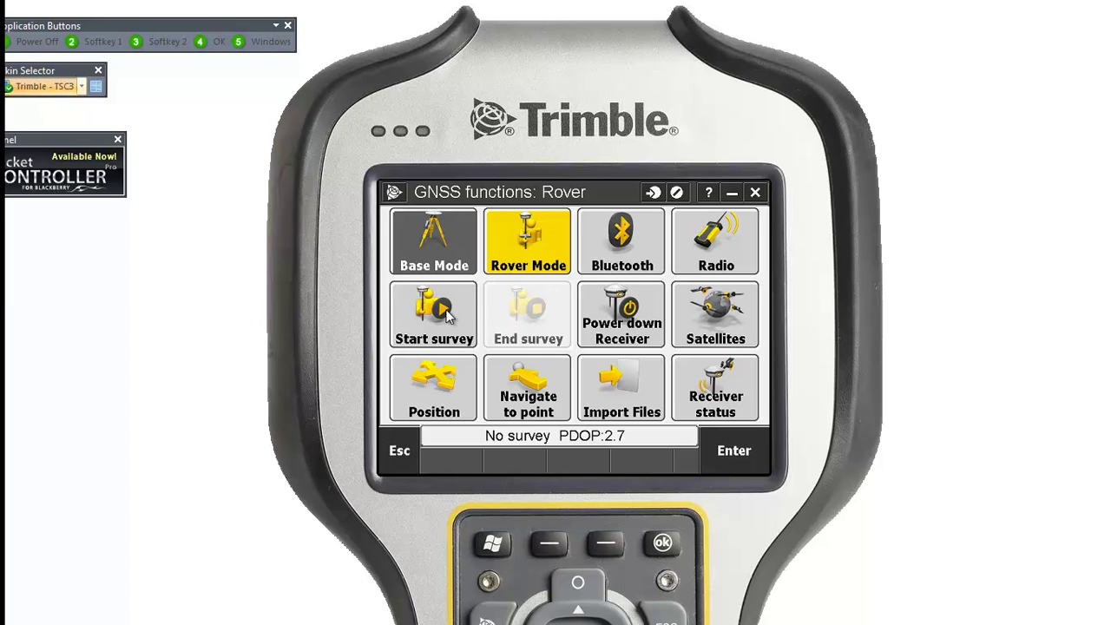
left_click(441, 234)
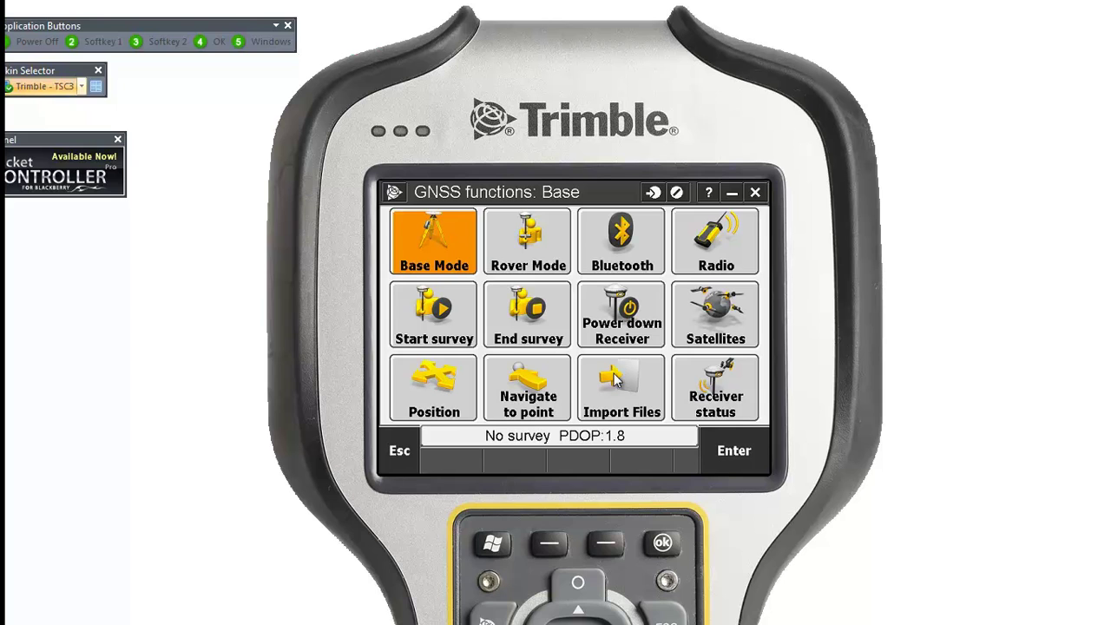
left_click(427, 316)
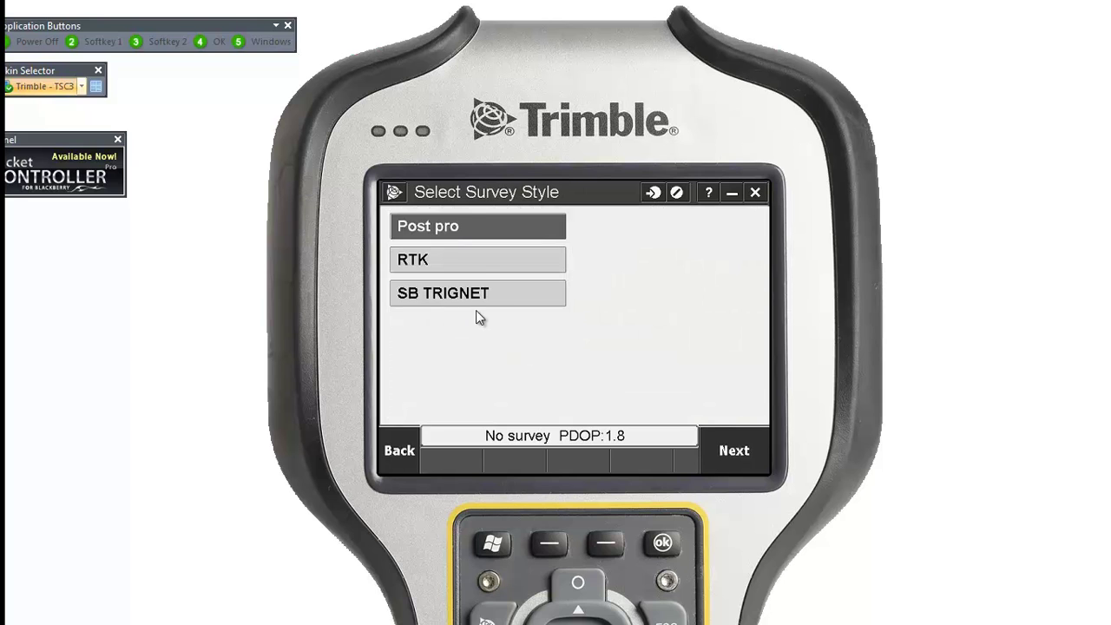
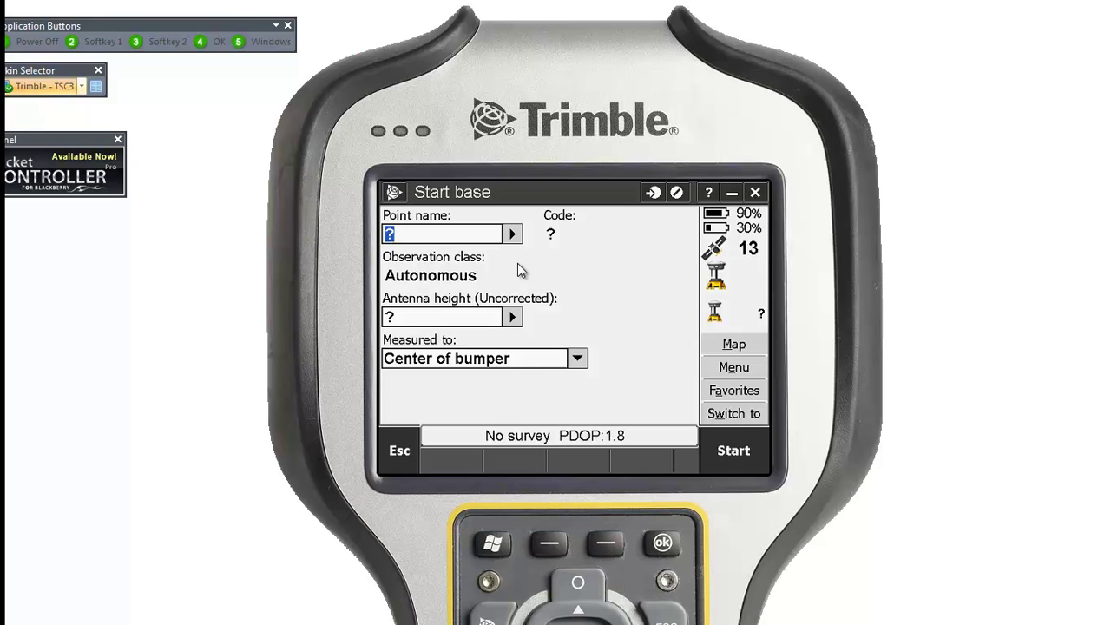
- Name the base point "BASE" and key in its coordinates Y -6527.127 and X 3290757.653
type("BASE")
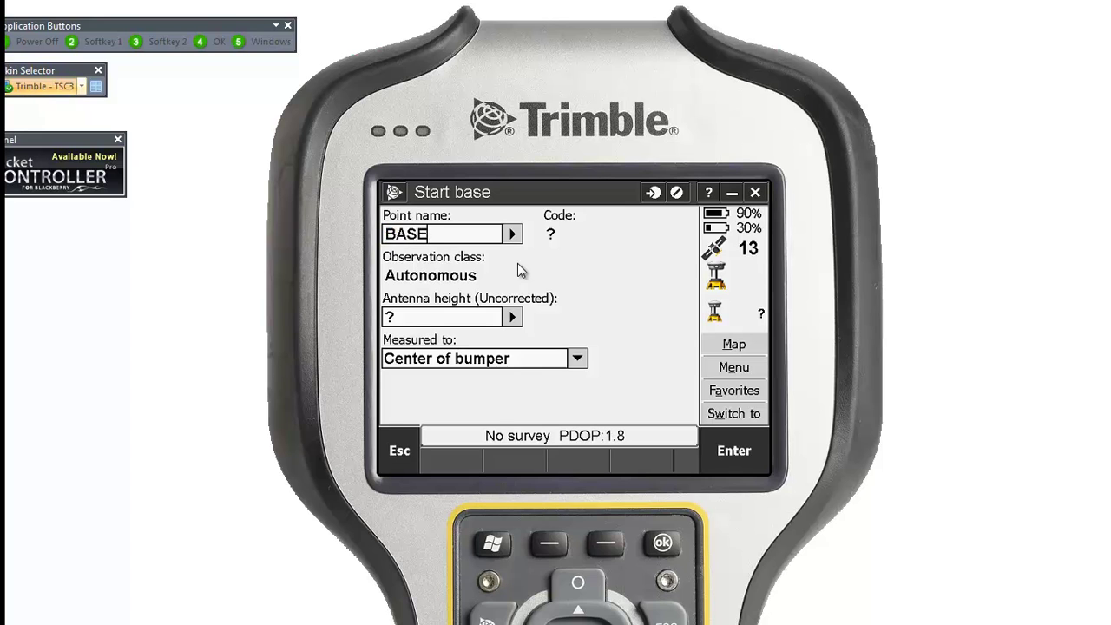
left_click(511, 233)
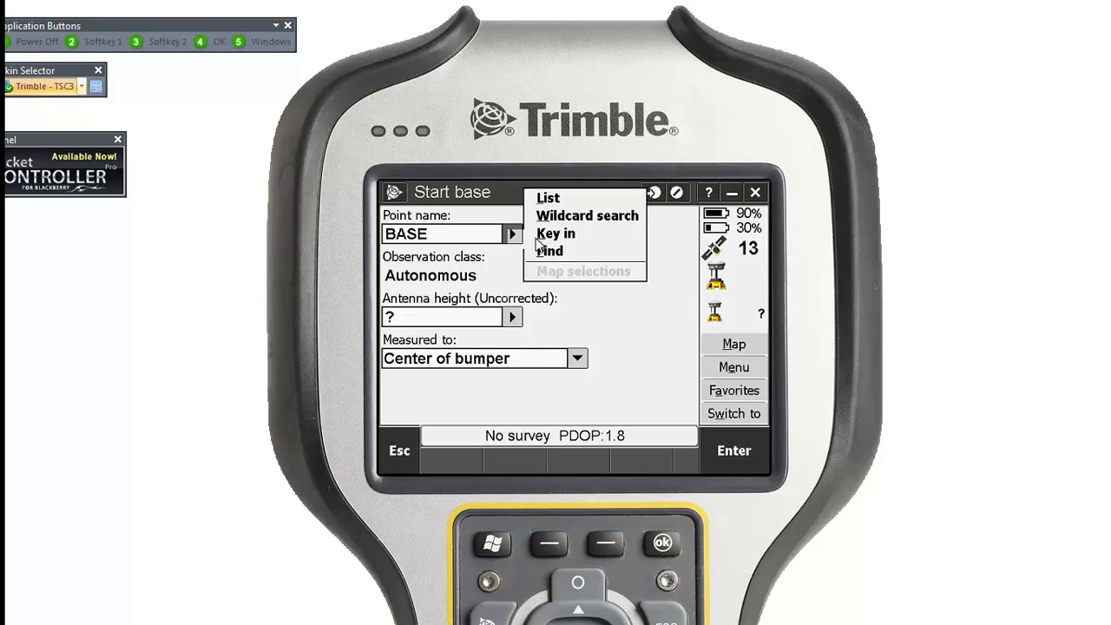
left_click(569, 234)
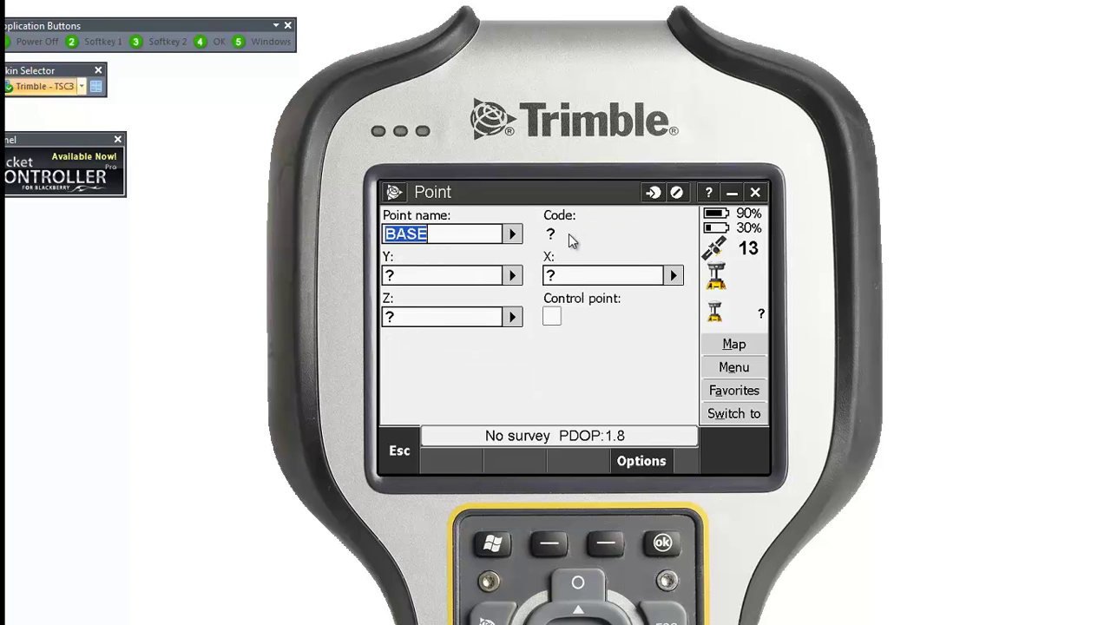
left_click(410, 276)
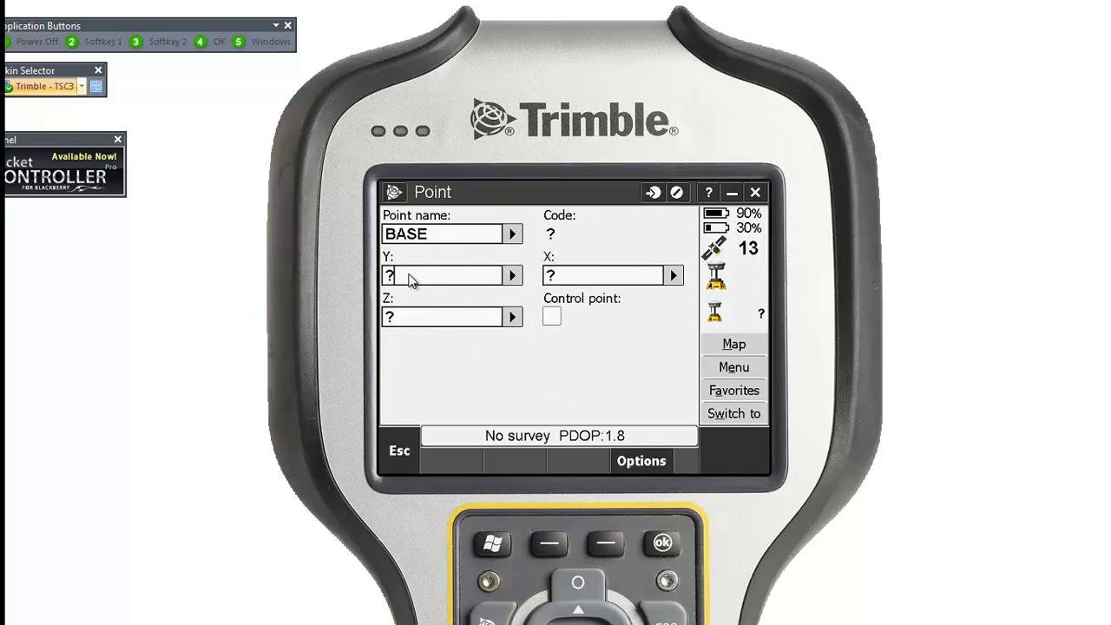
type("-65")
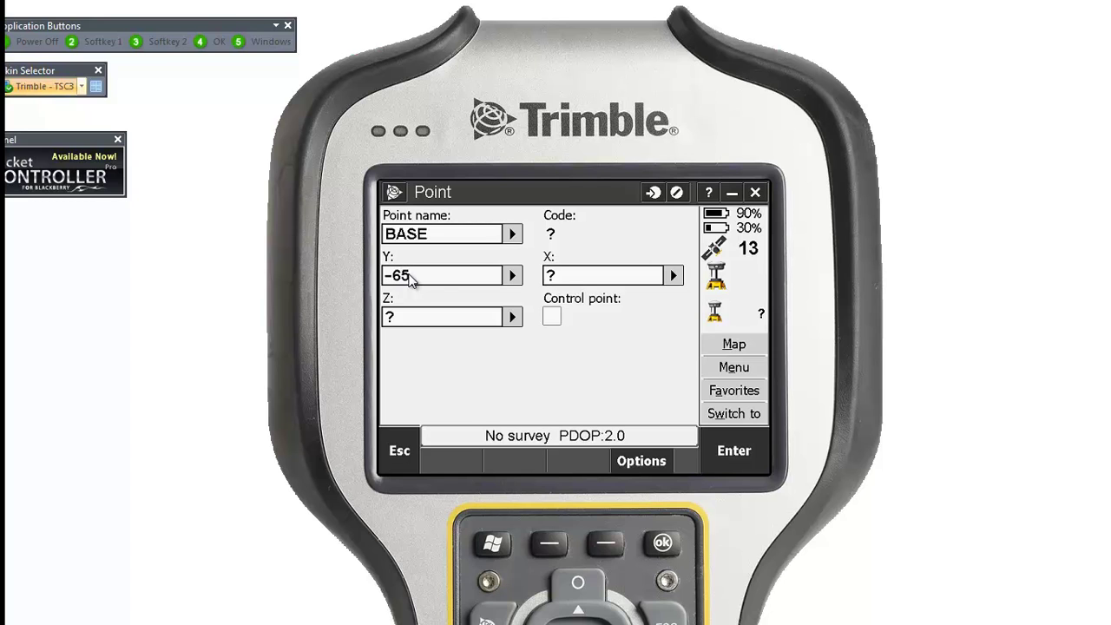
type("27.127")
left_click(573, 278)
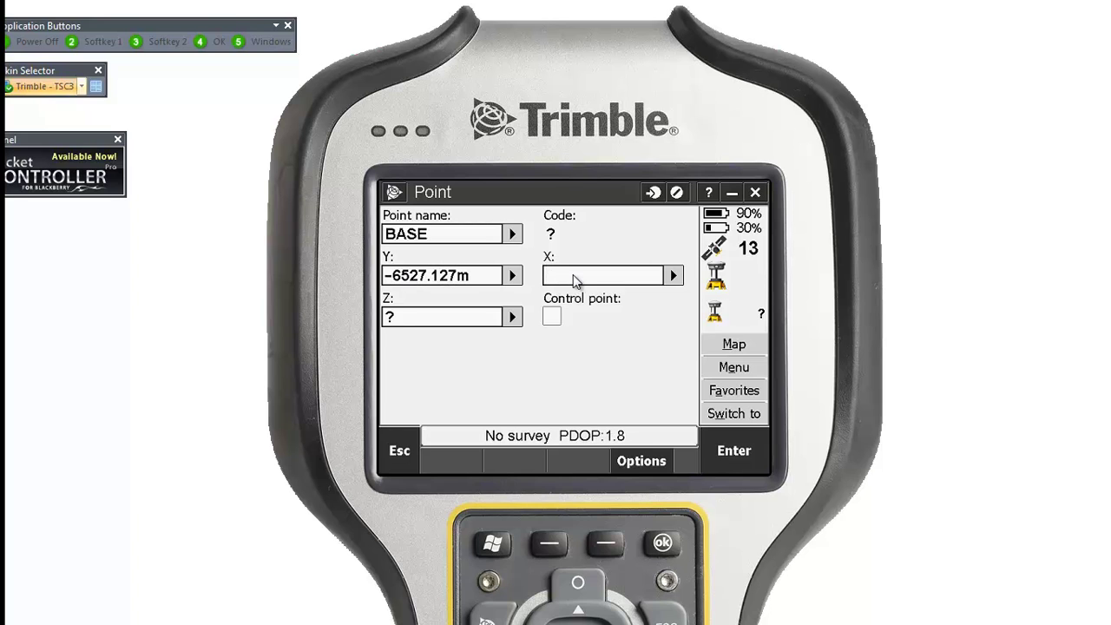
type("3290757.653")
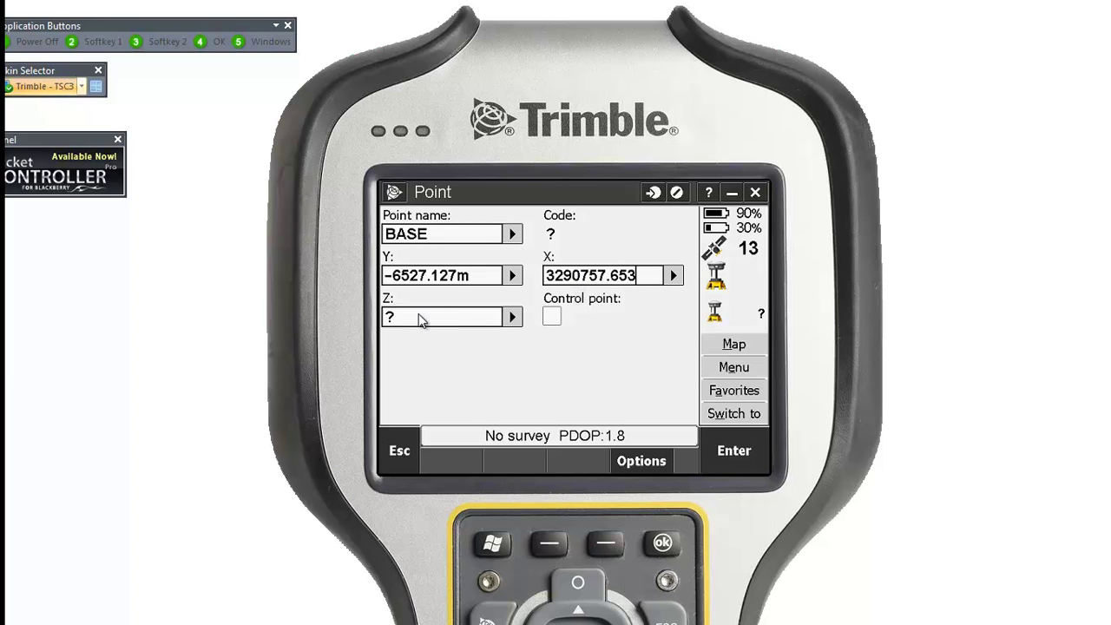
- Set the BASE point's Z to 158.086 and store it as a control point
left_click(414, 323)
type("158")
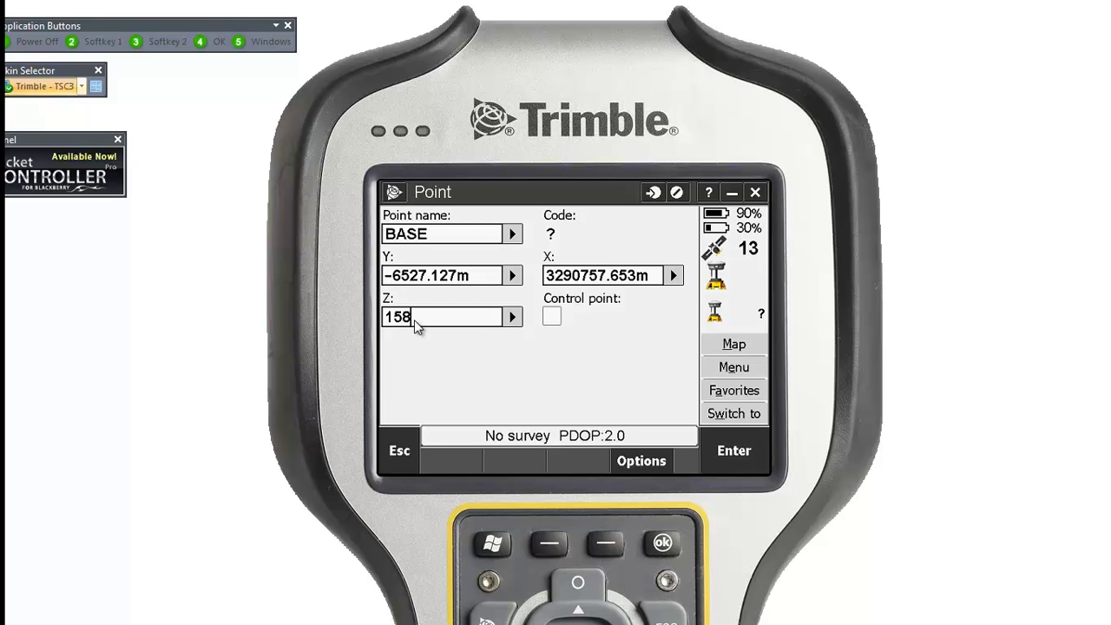
type(".086")
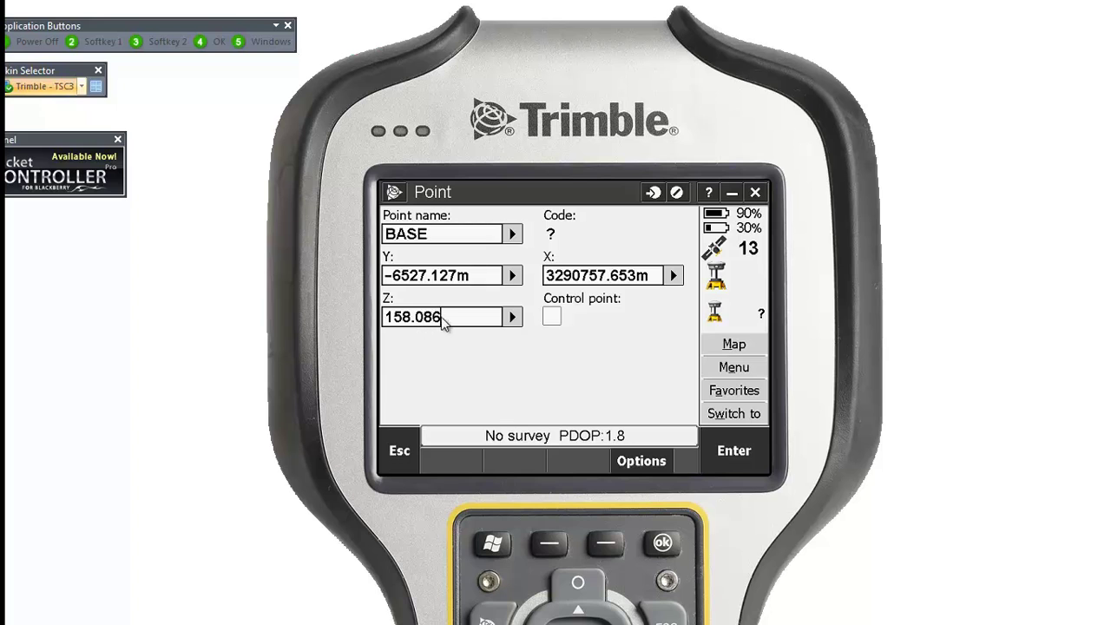
left_click(551, 316)
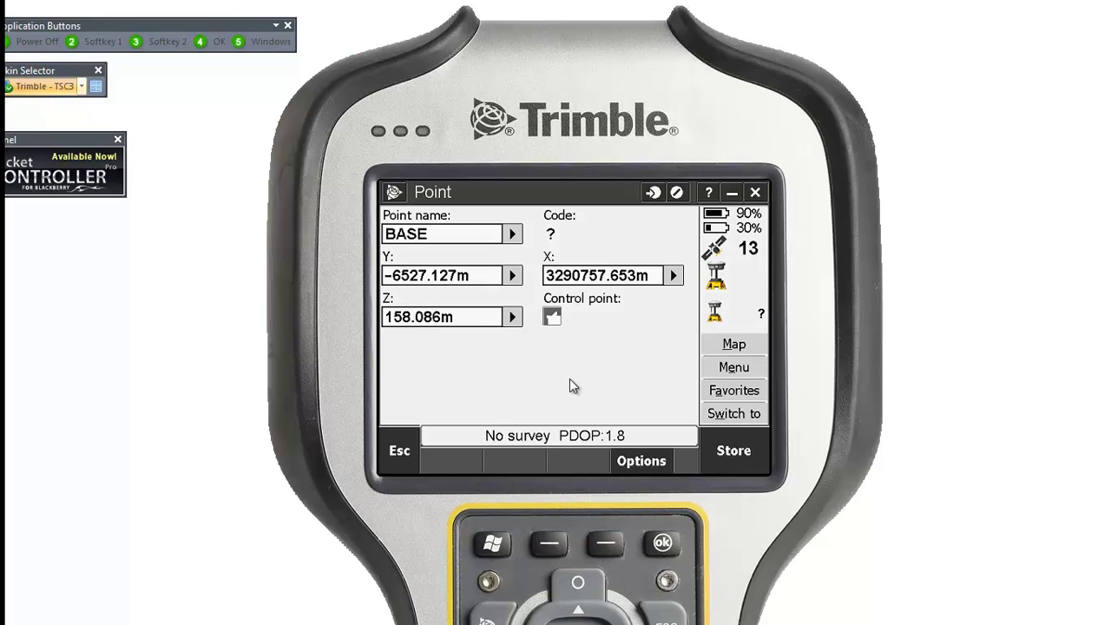
left_click(733, 450)
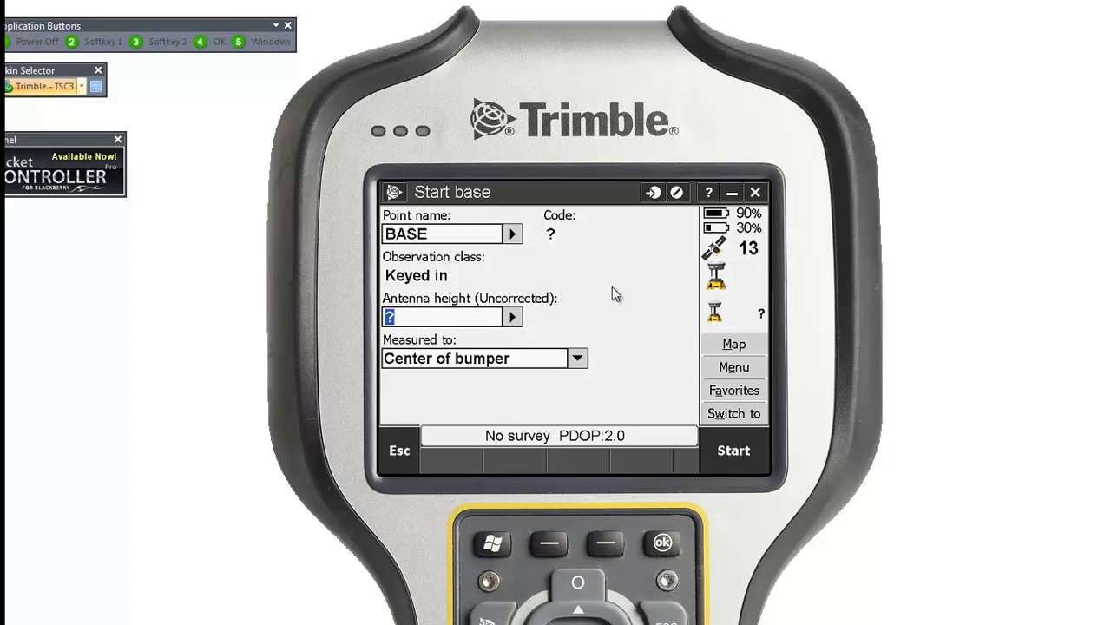
- Set the base antenna height to 1.42 m, measured to the center of bumper, and start the base survey
type("1.42")
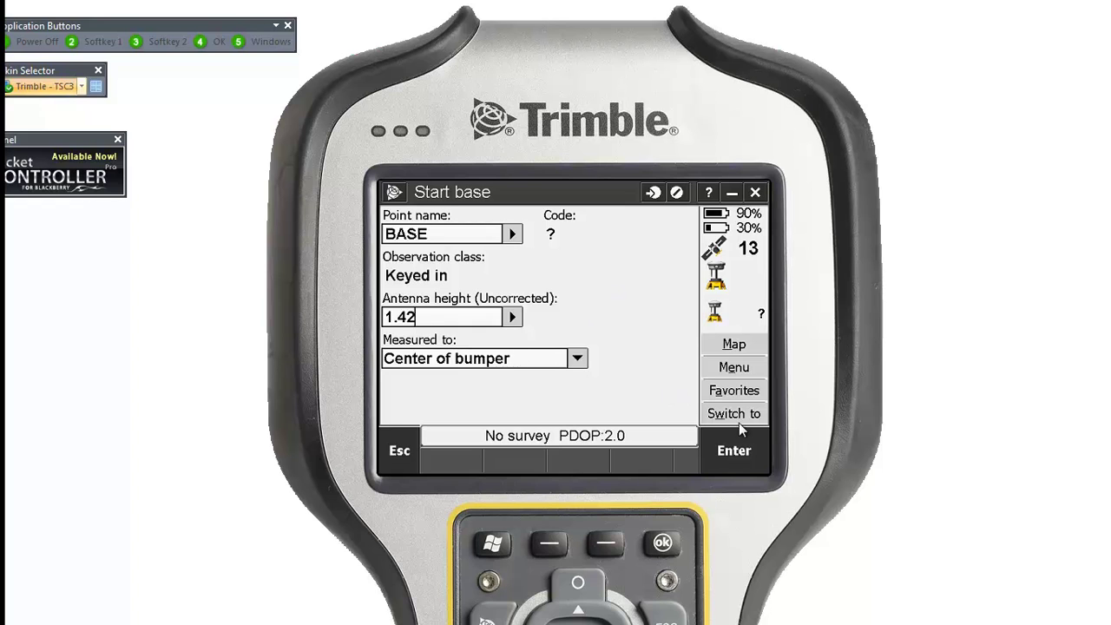
left_click(735, 449)
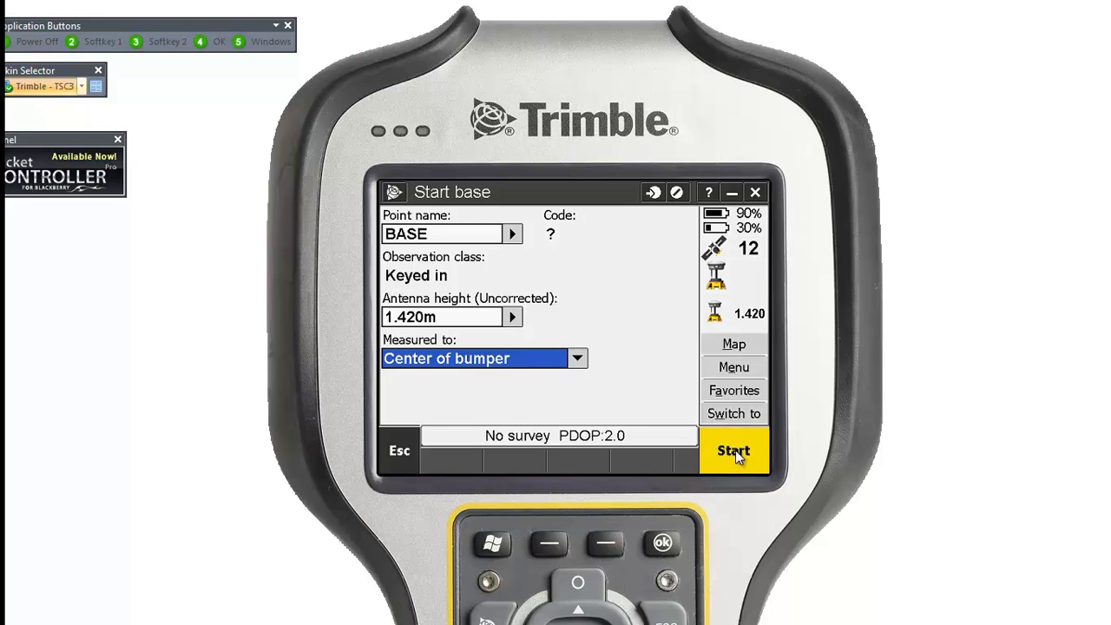
left_click(735, 449)
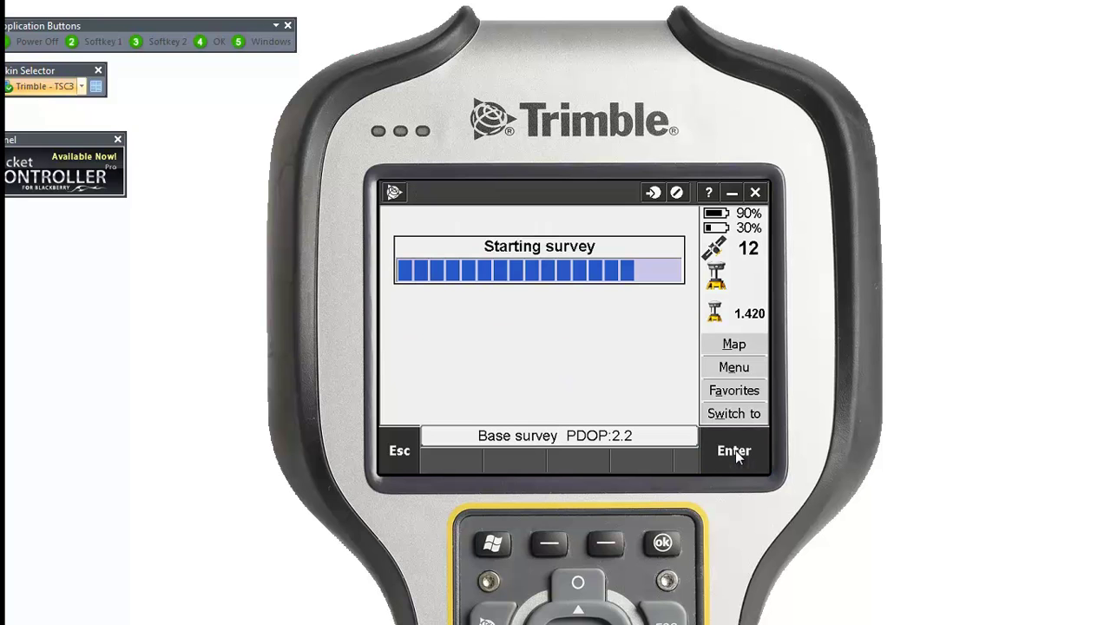
left_click(463, 366)
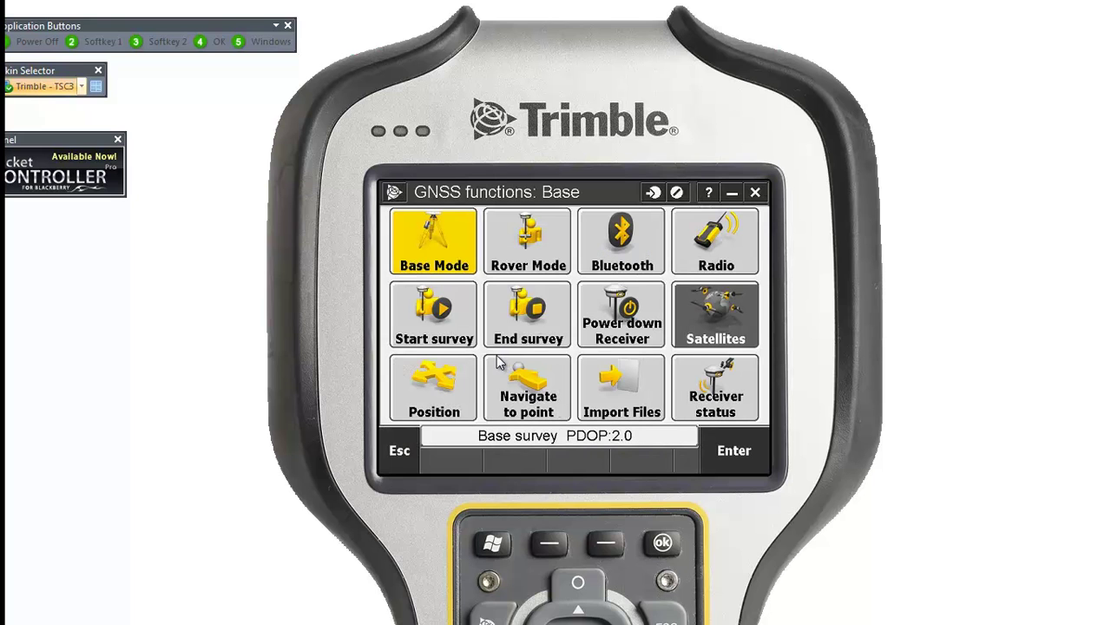
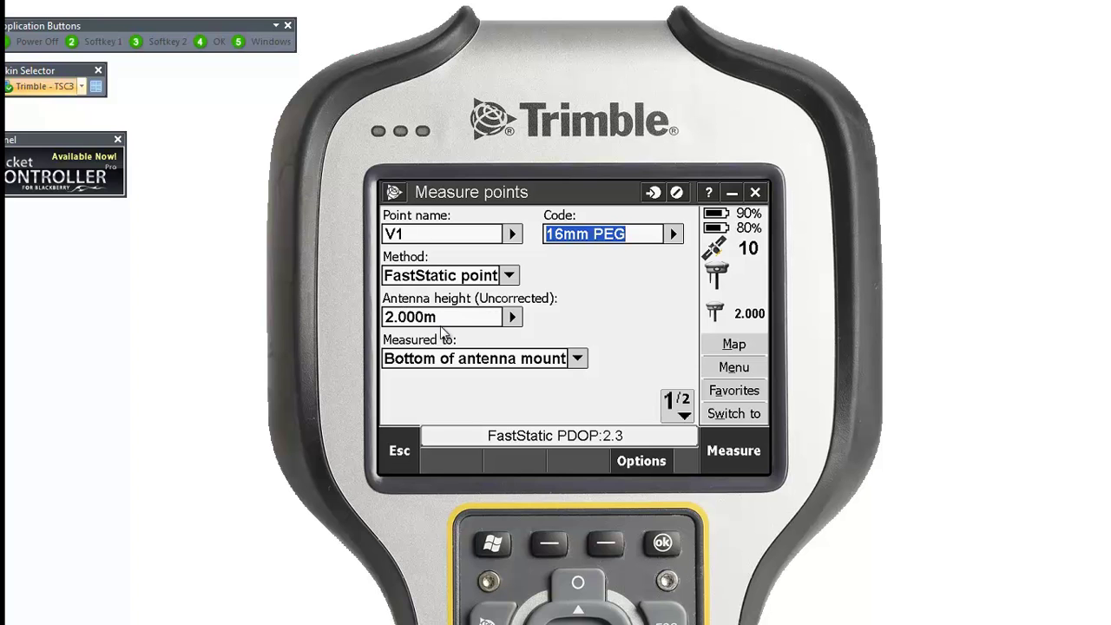
- Start measuring FastStatic point V1 with code "16mm PEG" and a 2.000 m antenna height, showing its occupation times
left_click(680, 409)
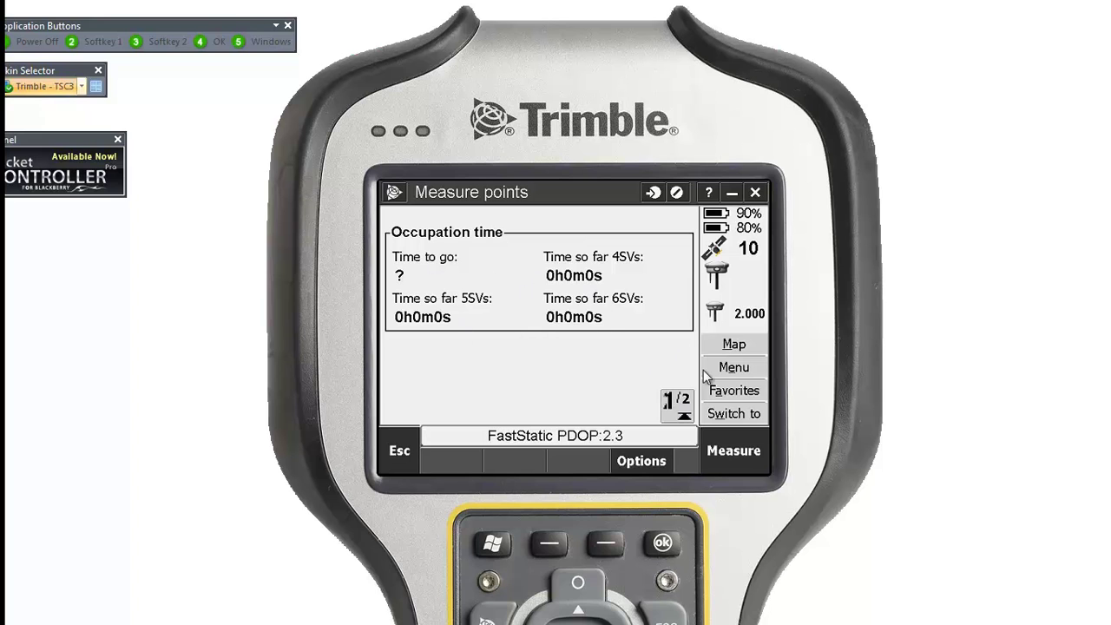
left_click(734, 454)
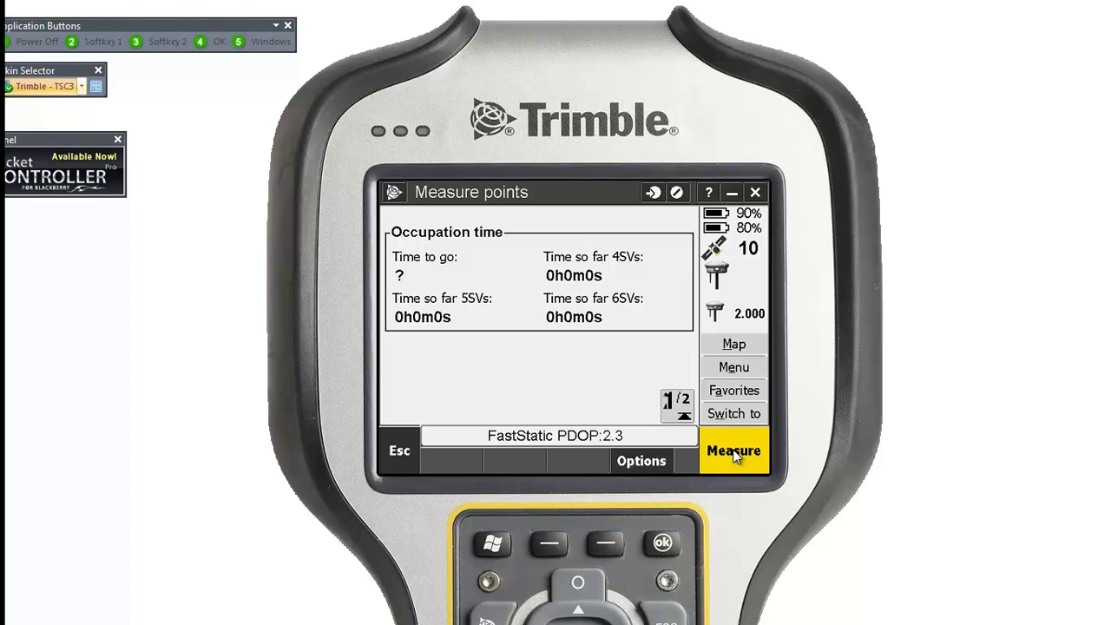
left_click(681, 408)
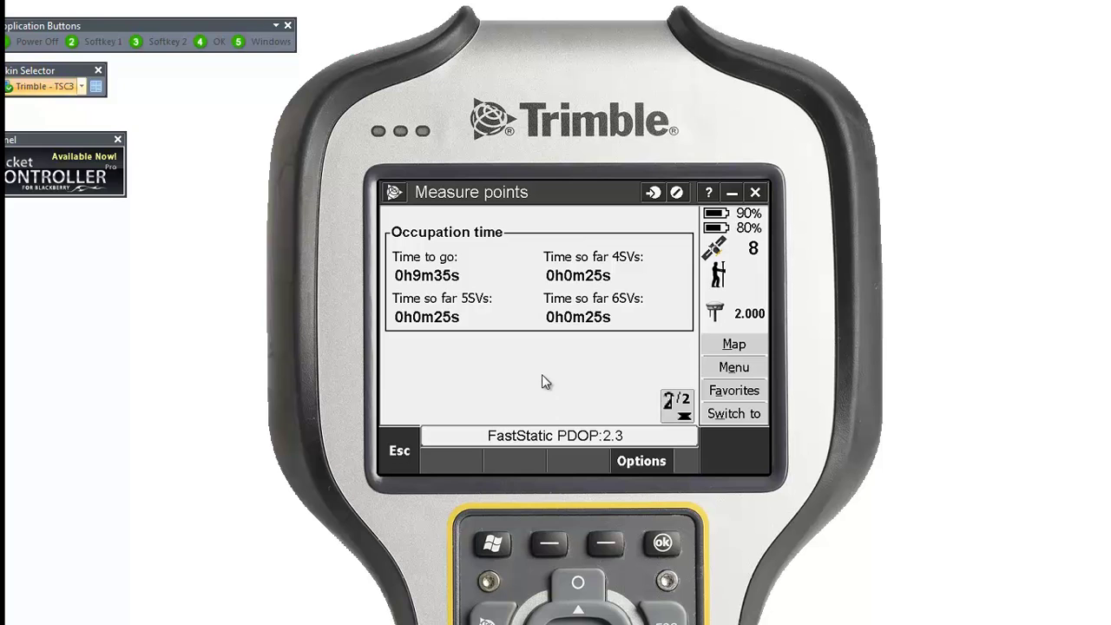
left_click(402, 450)
left_click(488, 368)
left_click(658, 369)
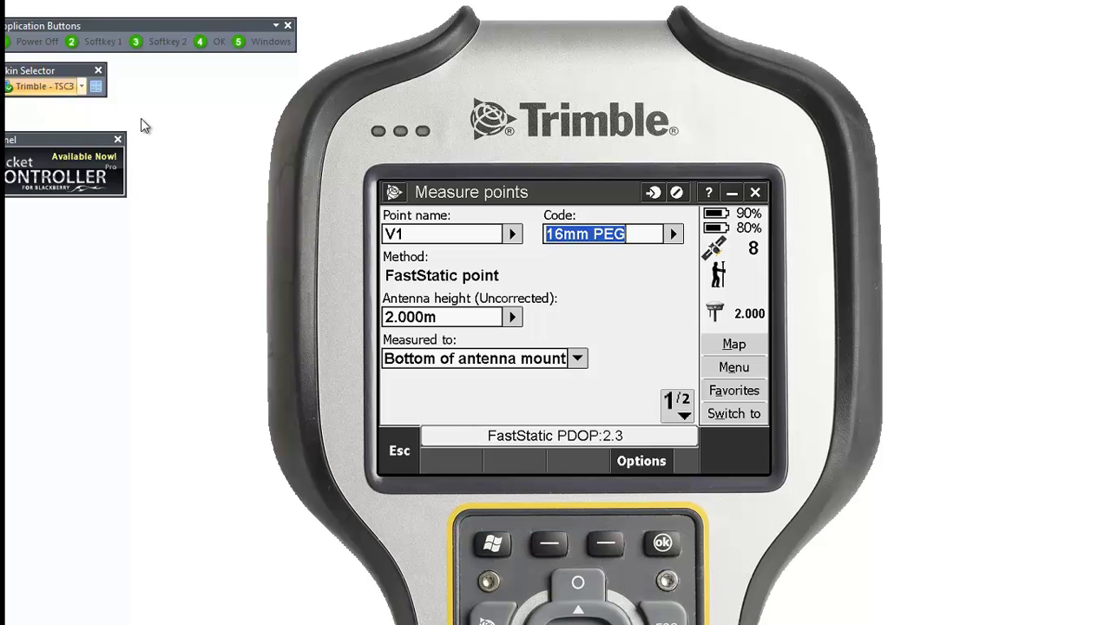
left_click(96, 86)
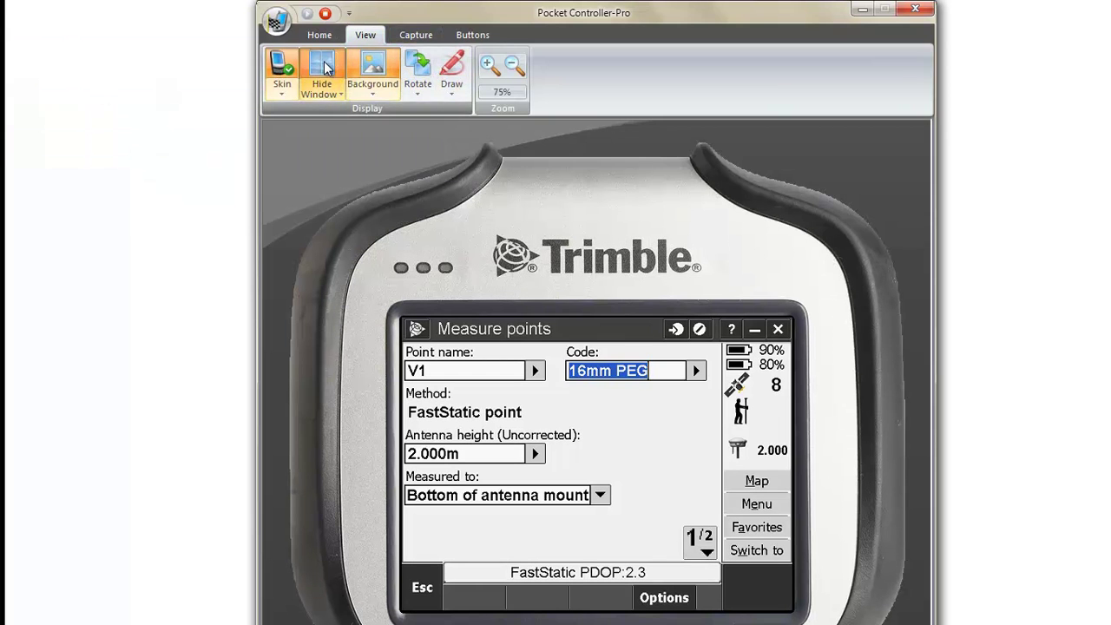
left_click(323, 63)
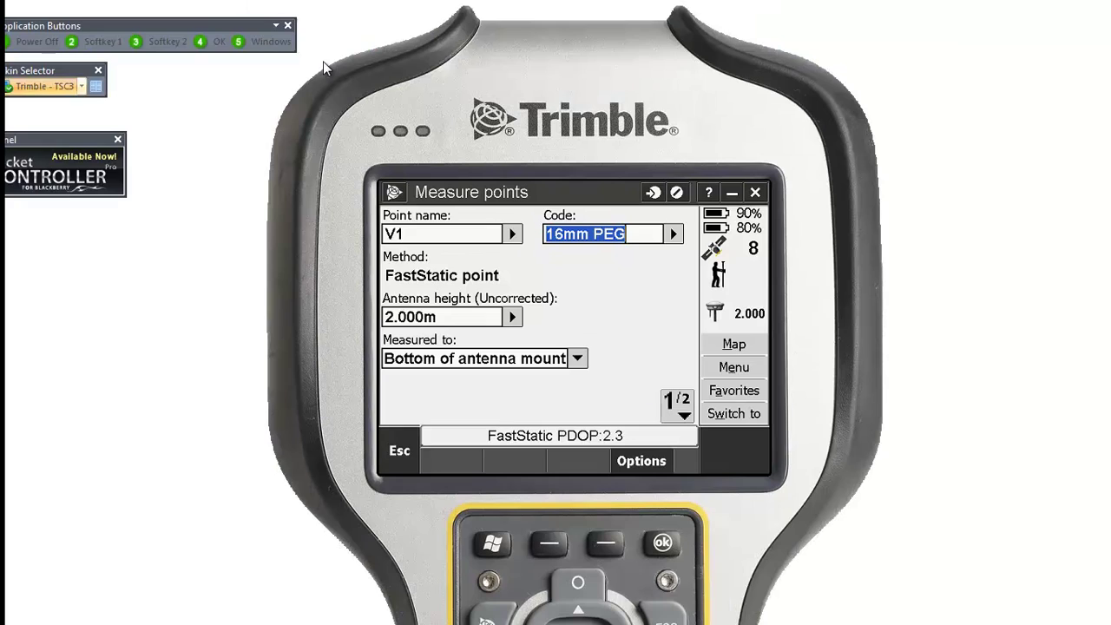
left_click(98, 87)
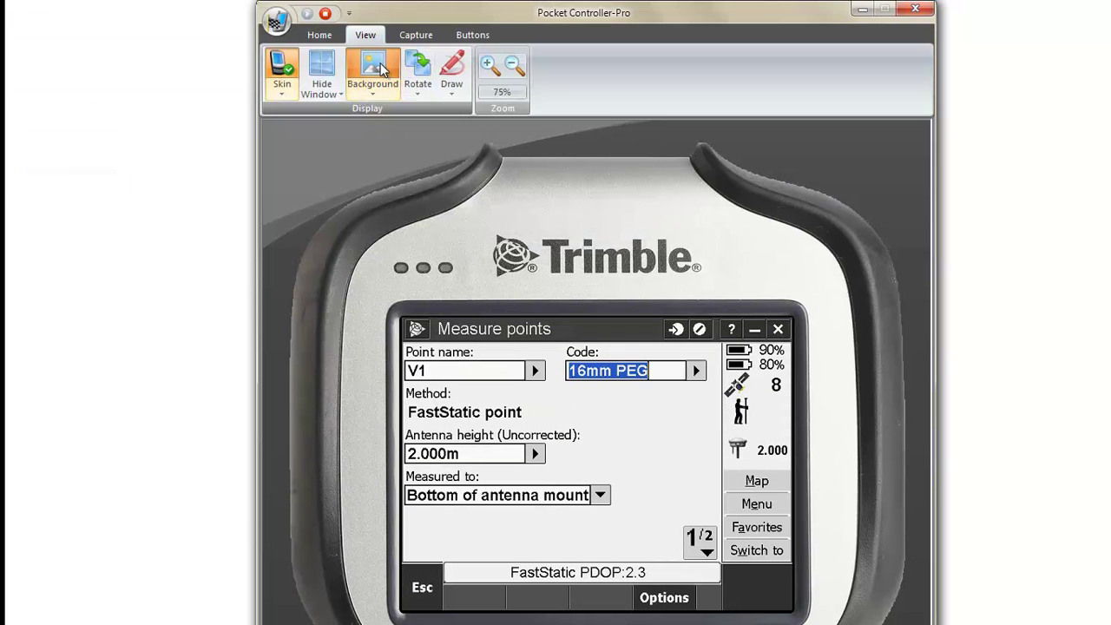
left_click(321, 64)
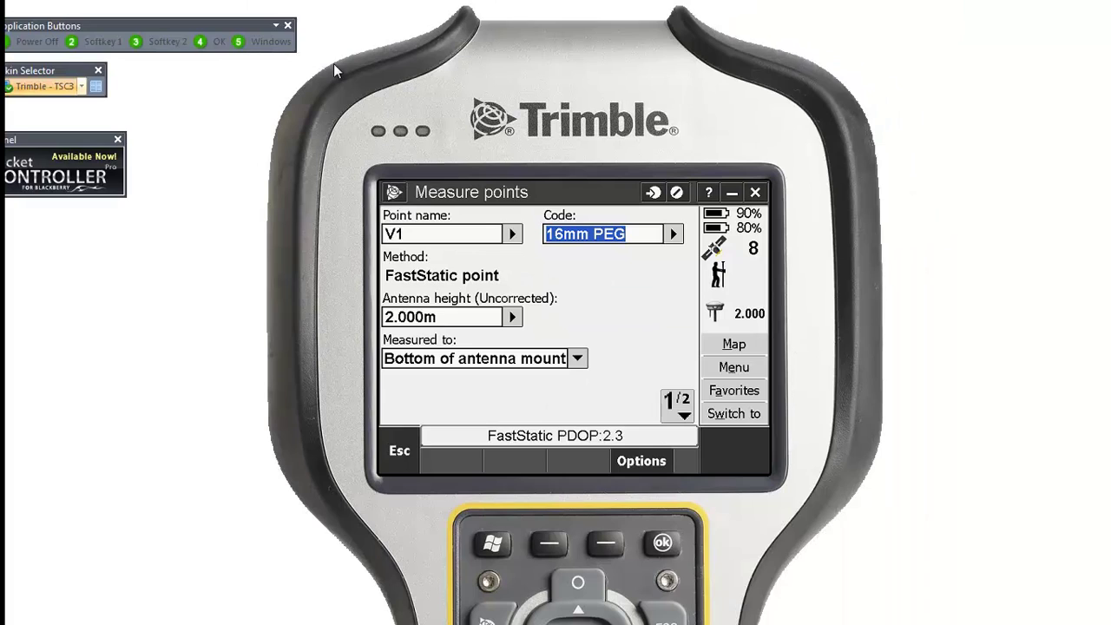
left_click(98, 86)
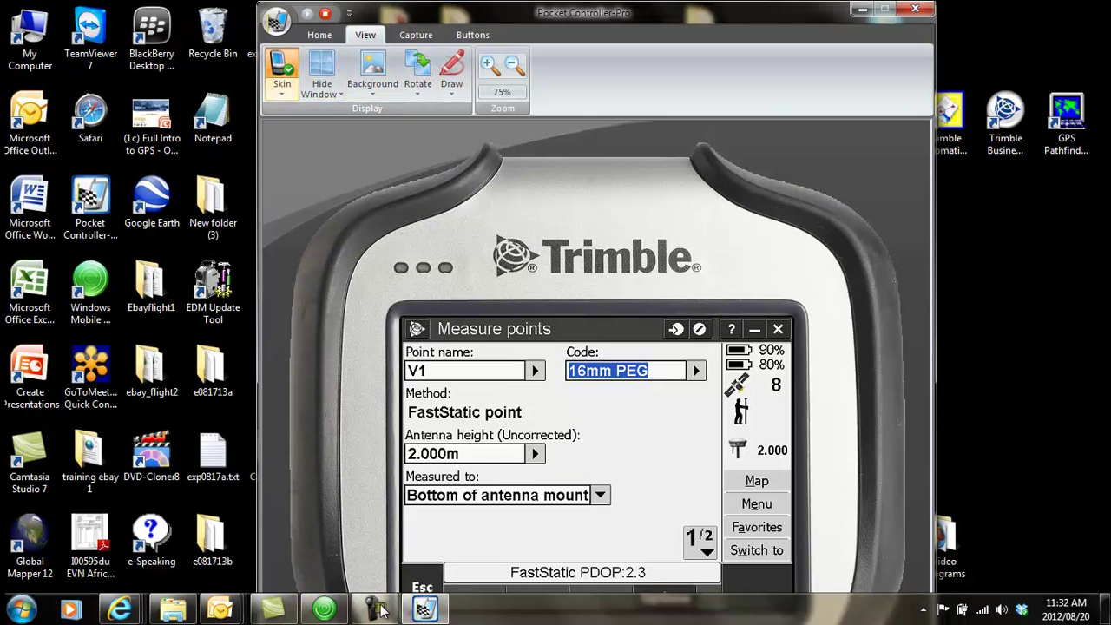
left_click(373, 612)
left_click(1032, 531)
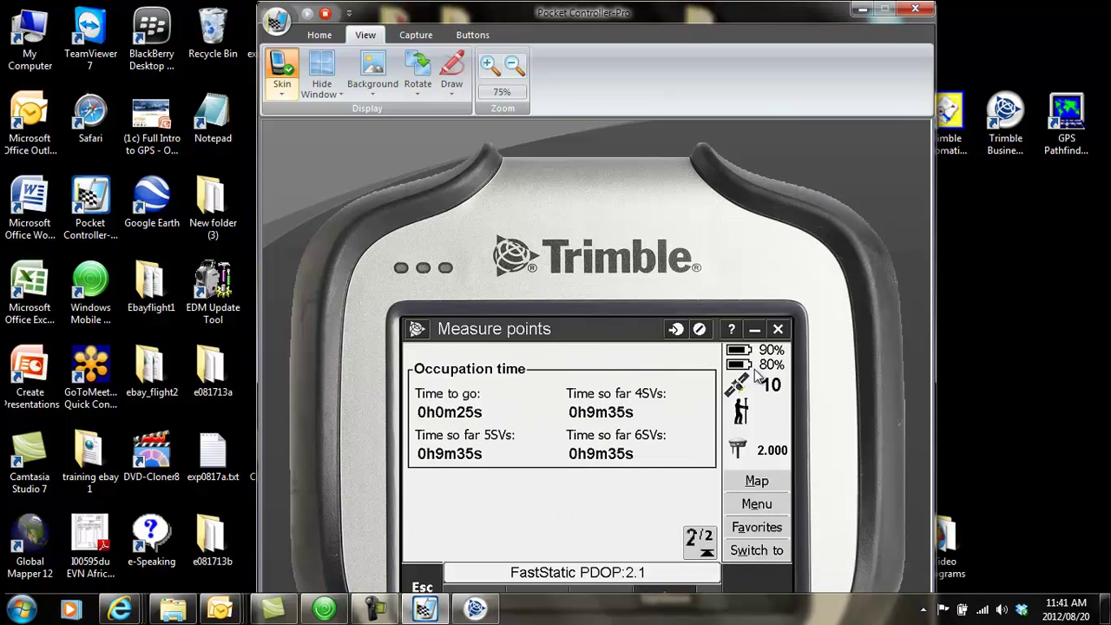
left_click(347, 68)
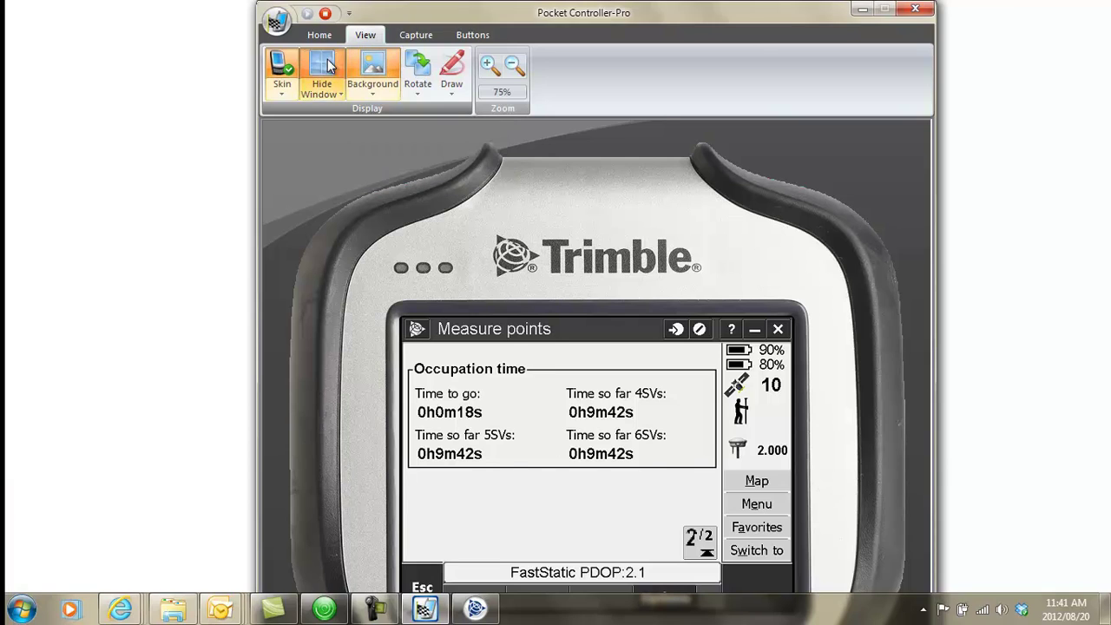
left_click(328, 65)
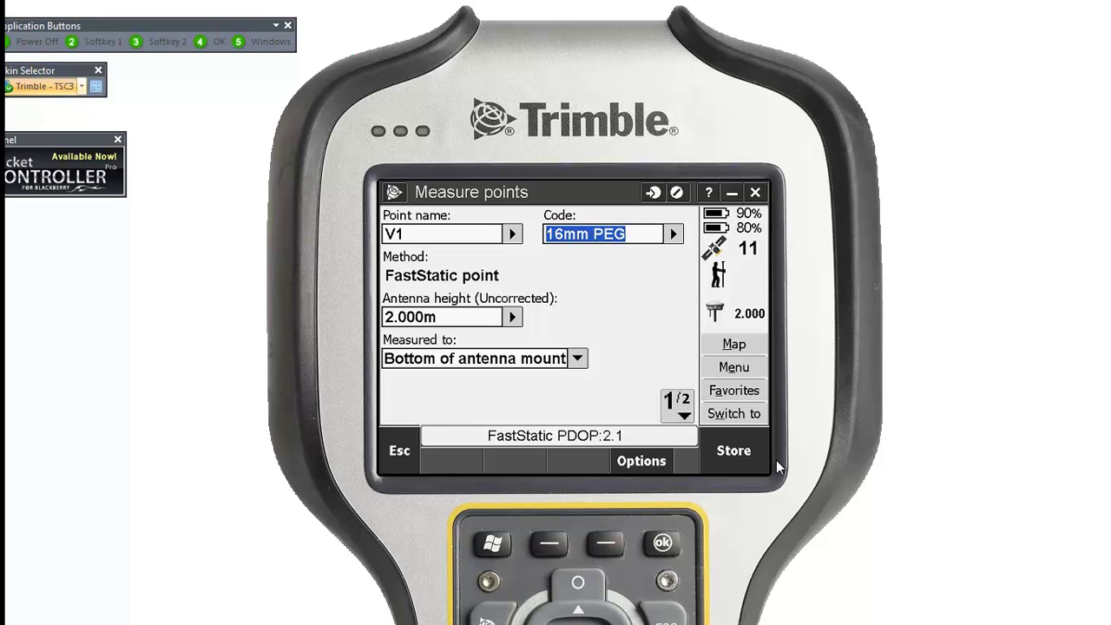
- Check the occupation times of point V1 and store the FastStatic measurement
left_click(684, 412)
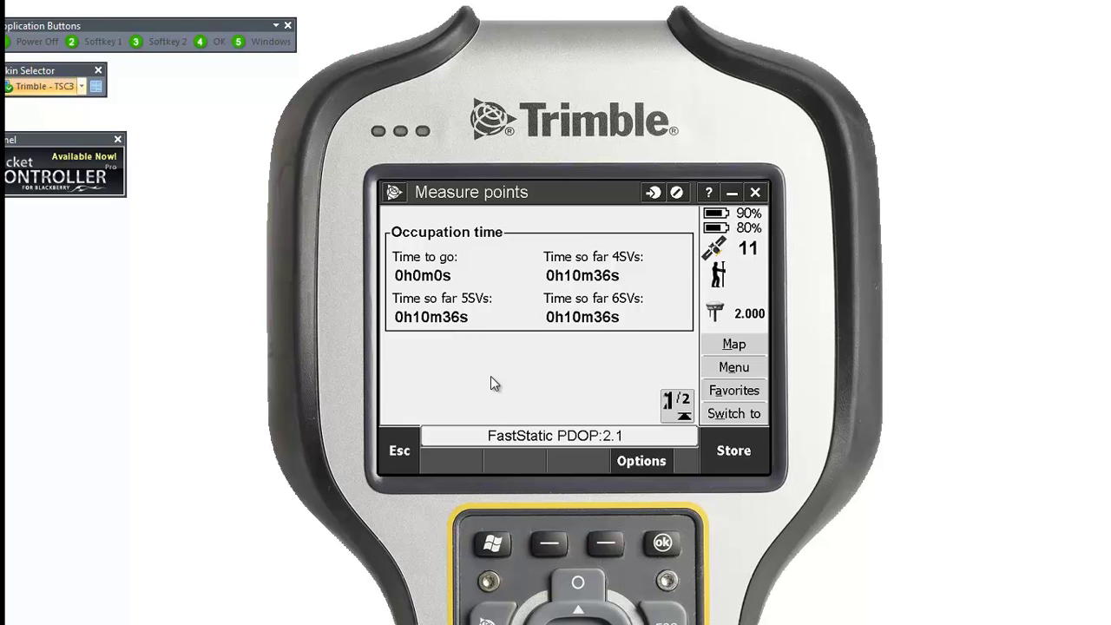
left_click(682, 409)
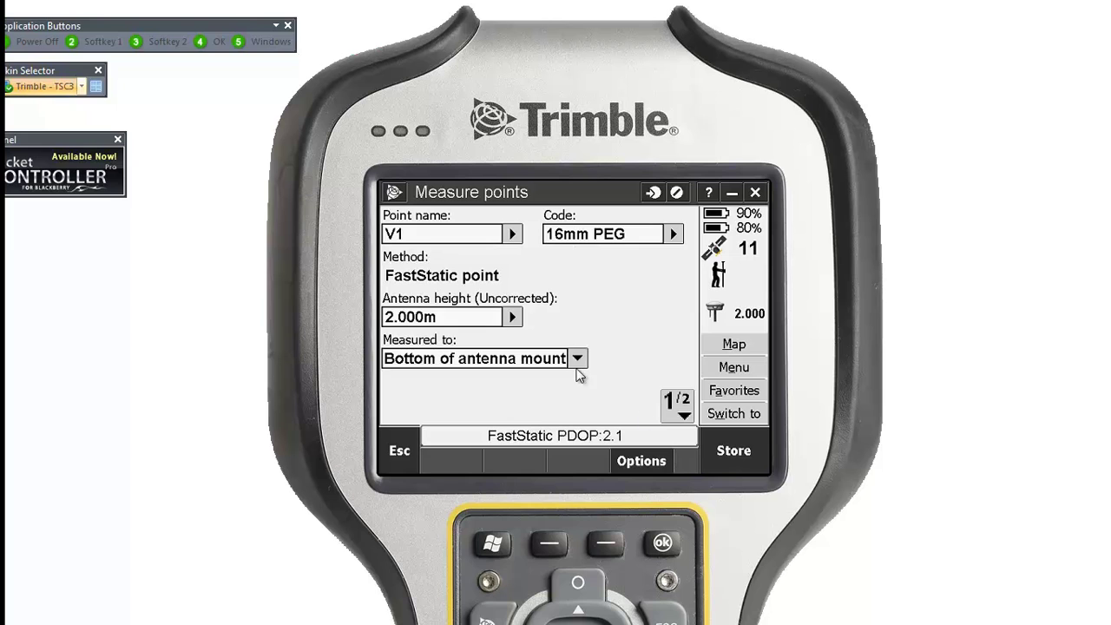
left_click(731, 450)
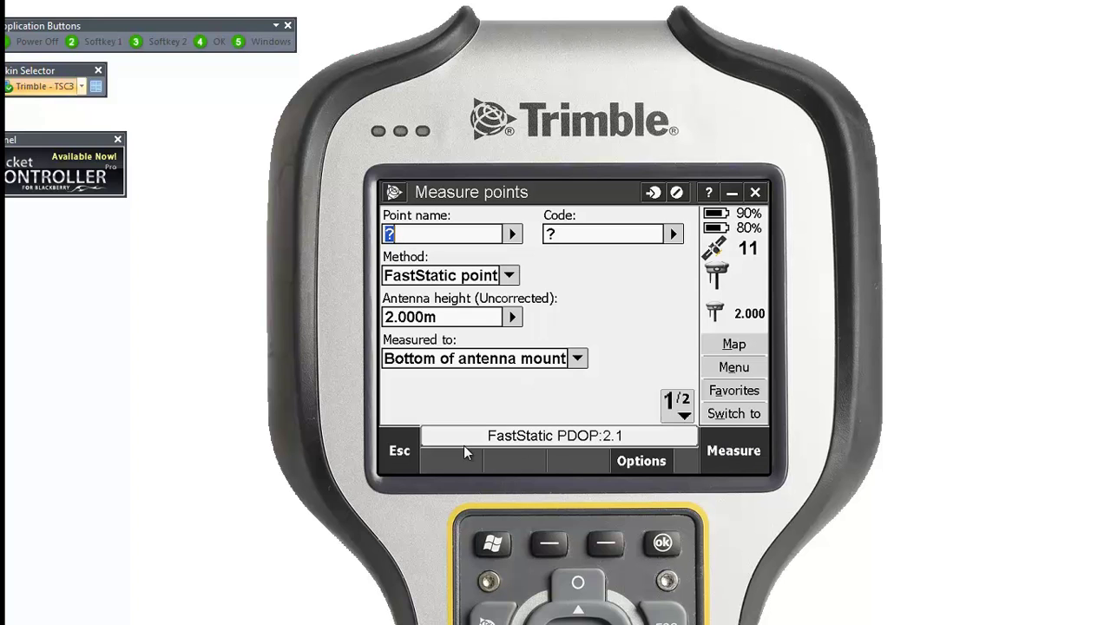
- End the rover's GNSS survey and power down the receiver
left_click(400, 449)
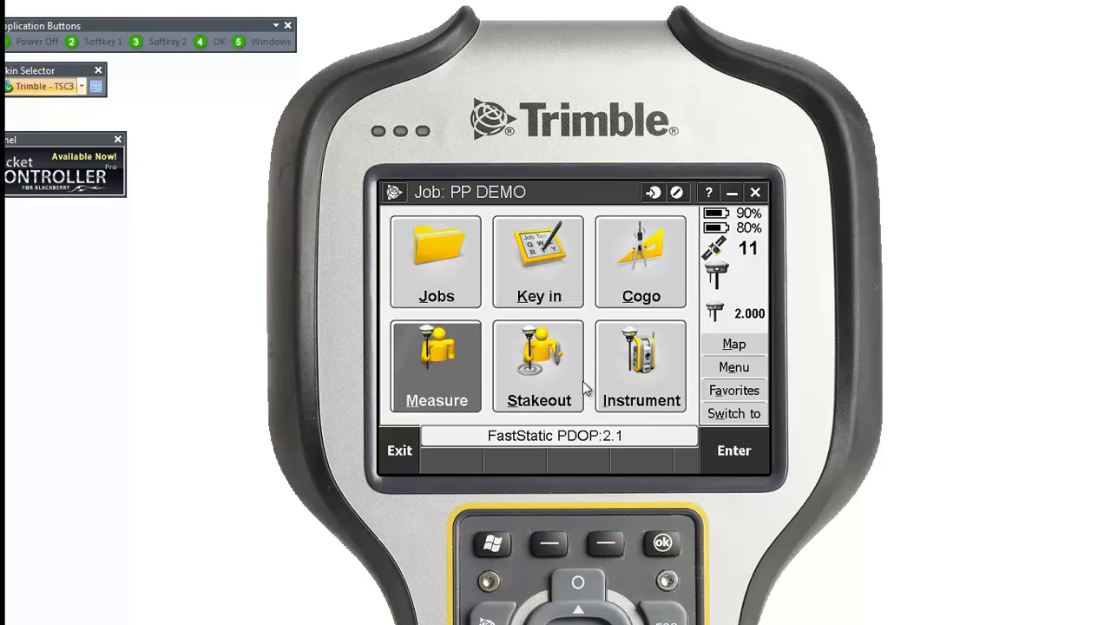
left_click(459, 371)
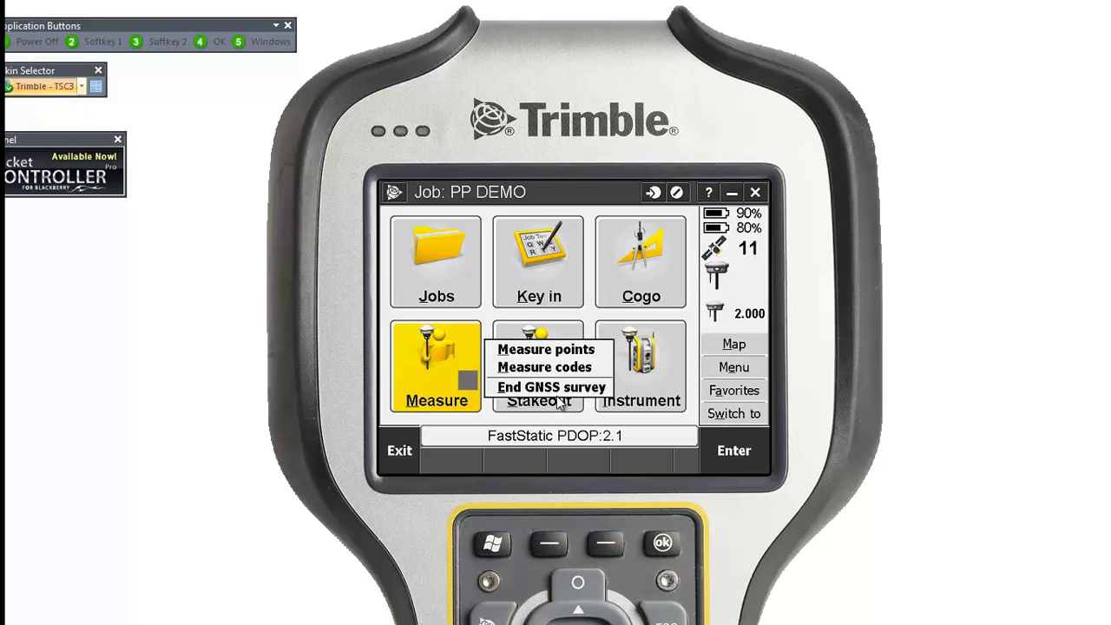
left_click(559, 387)
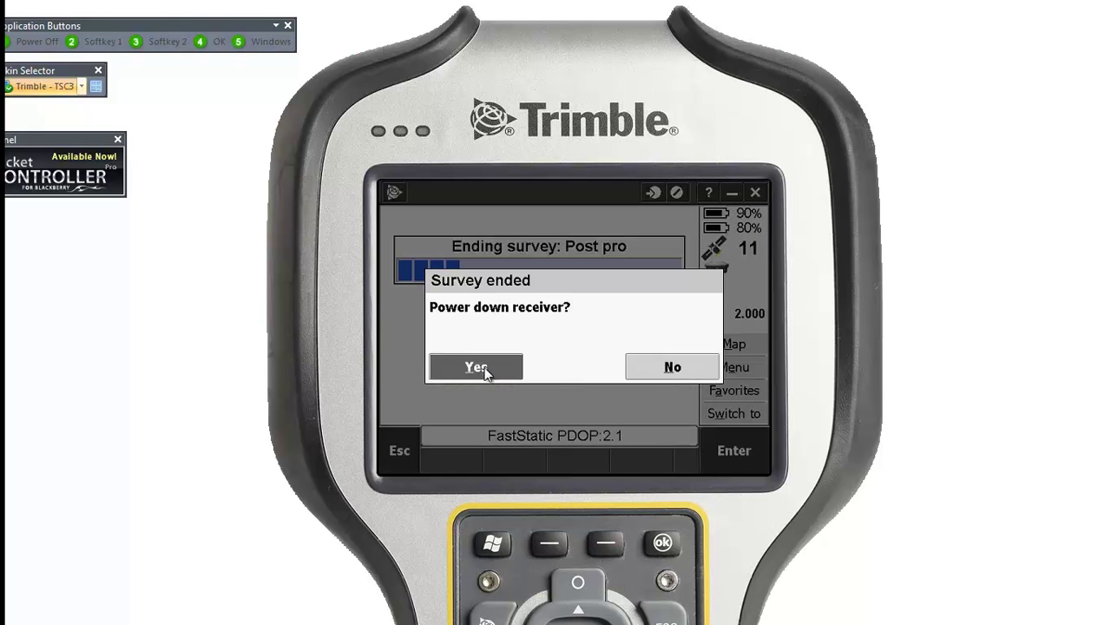
left_click(476, 367)
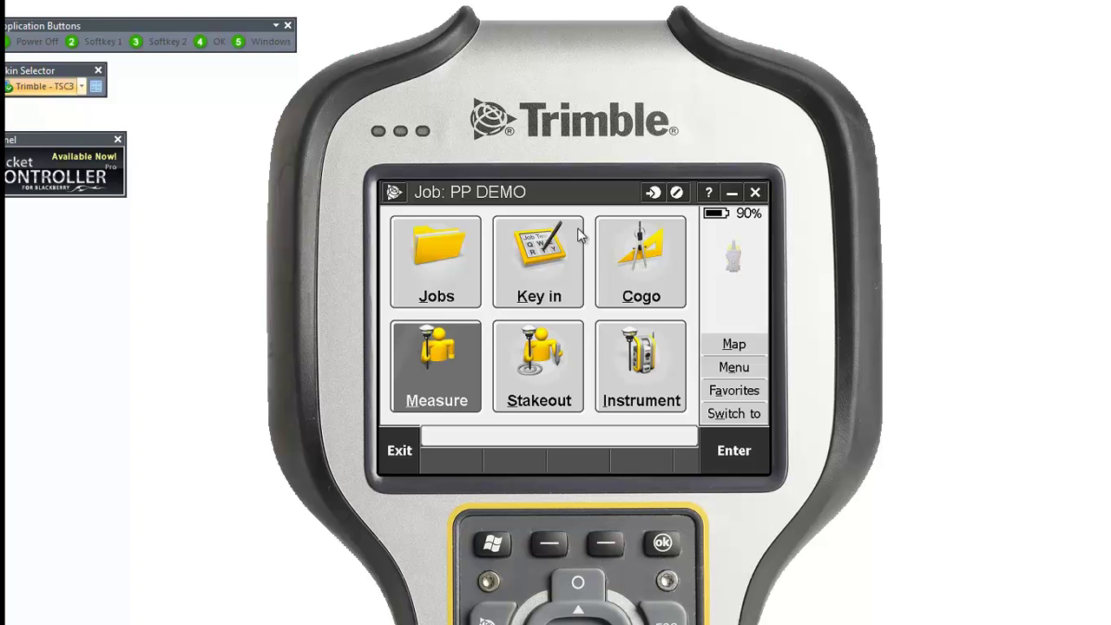
- Switch the GNSS functions to base mode and end the Post pro base survey, leaving the receiver powered on
left_click(632, 364)
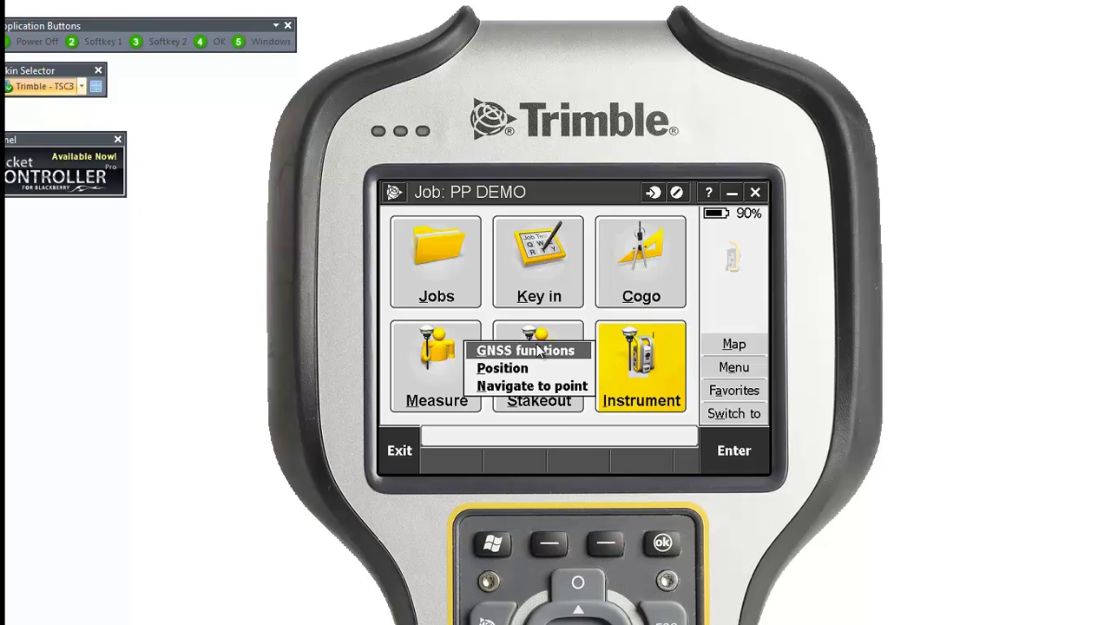
left_click(538, 350)
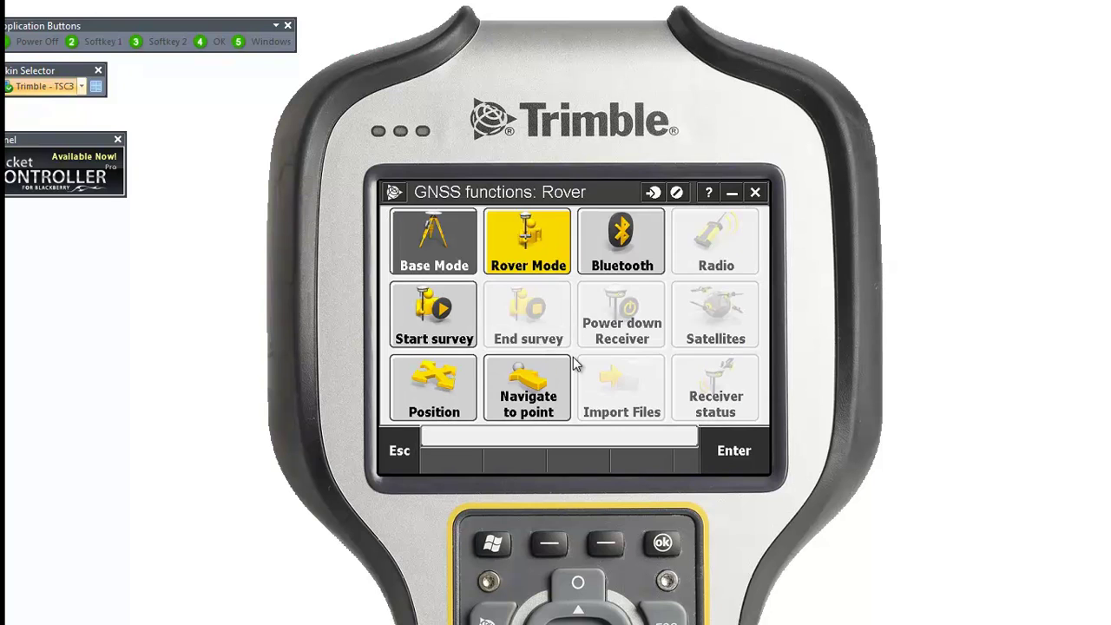
left_click(425, 242)
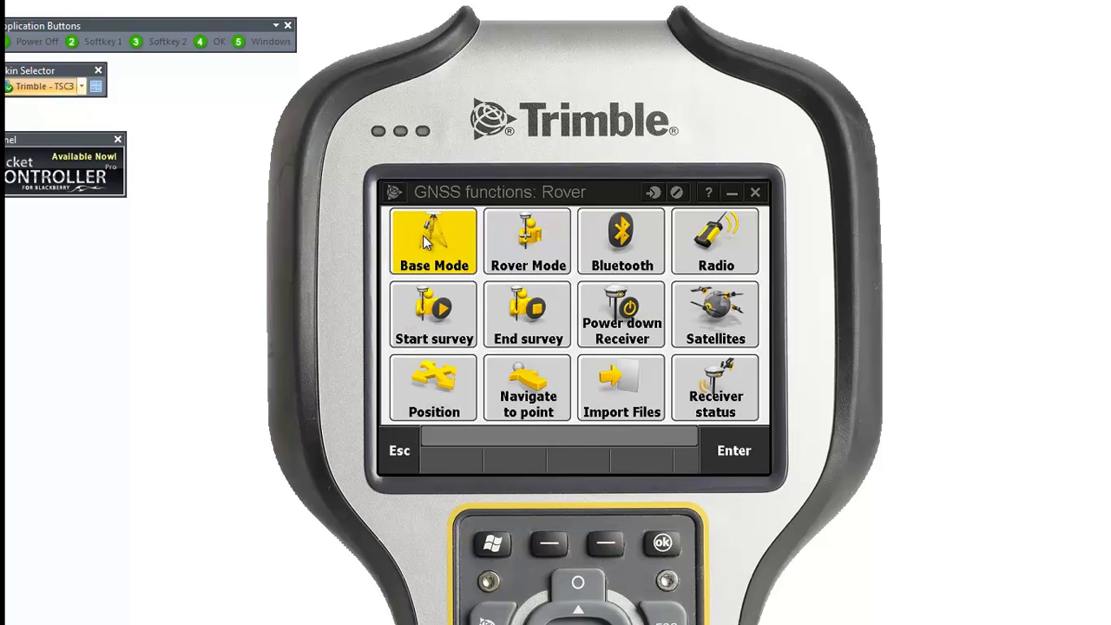
left_click(521, 310)
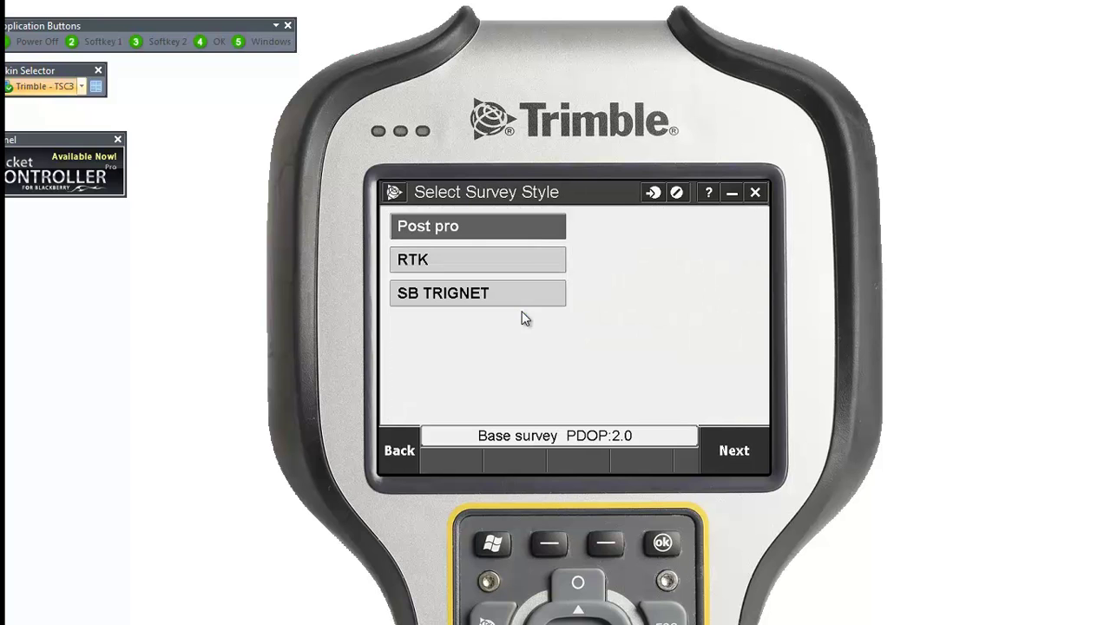
left_click(447, 227)
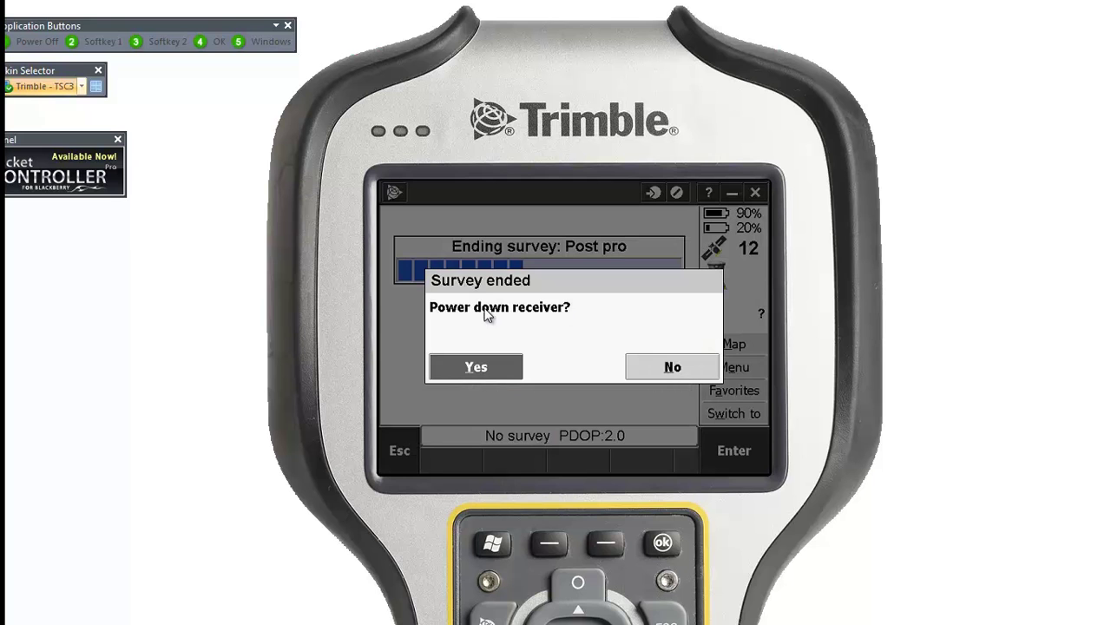
left_click(673, 367)
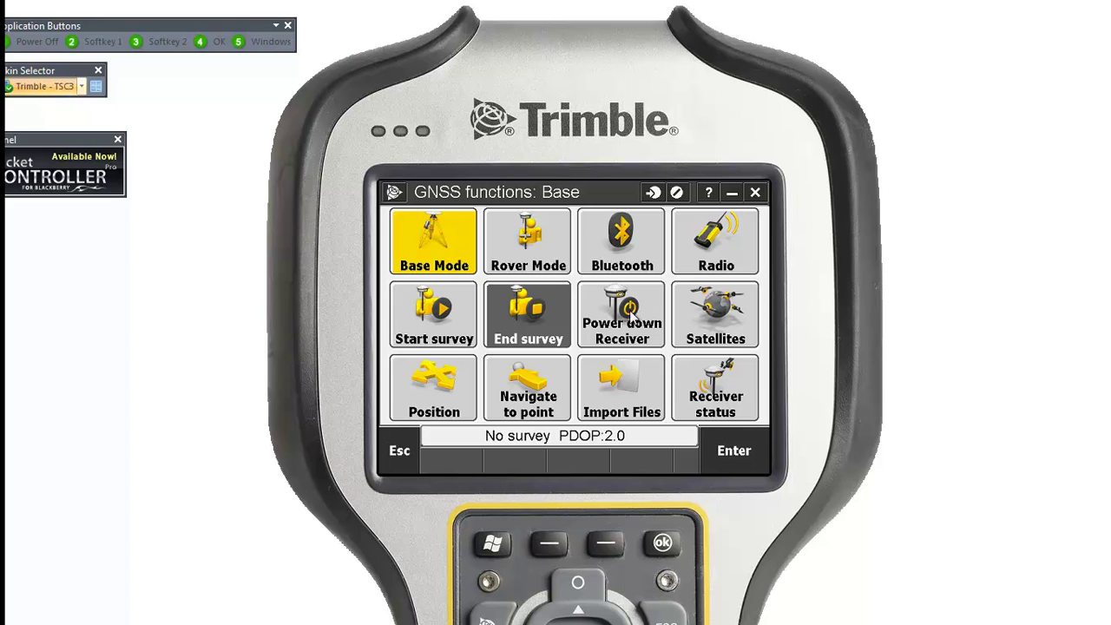
- Open the file import function for the base receiver
left_click(625, 386)
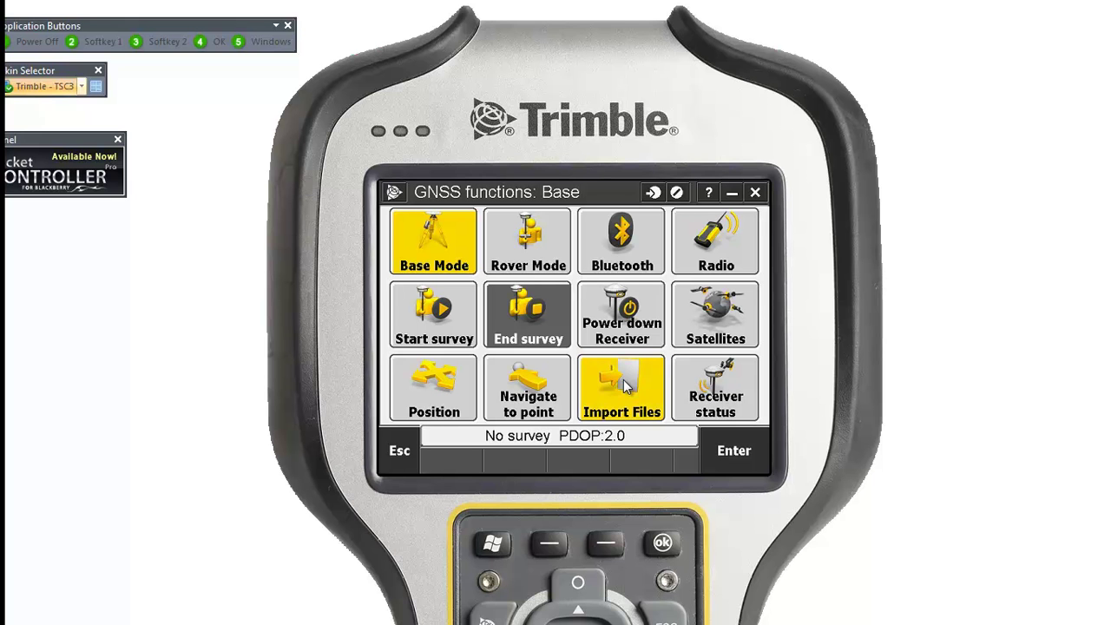